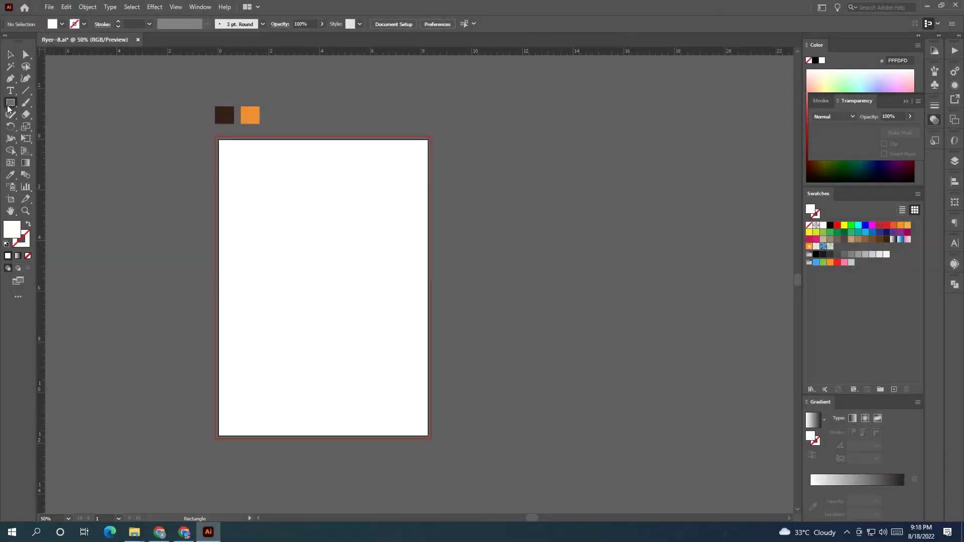
# Step: Draw a rectangle covering the whole artboard and paste a copy in front
pyautogui.moveTo(216, 133); pyautogui.dragTo(430, 439)
pyautogui.click(7, 55)
pyautogui.click(68, 6)
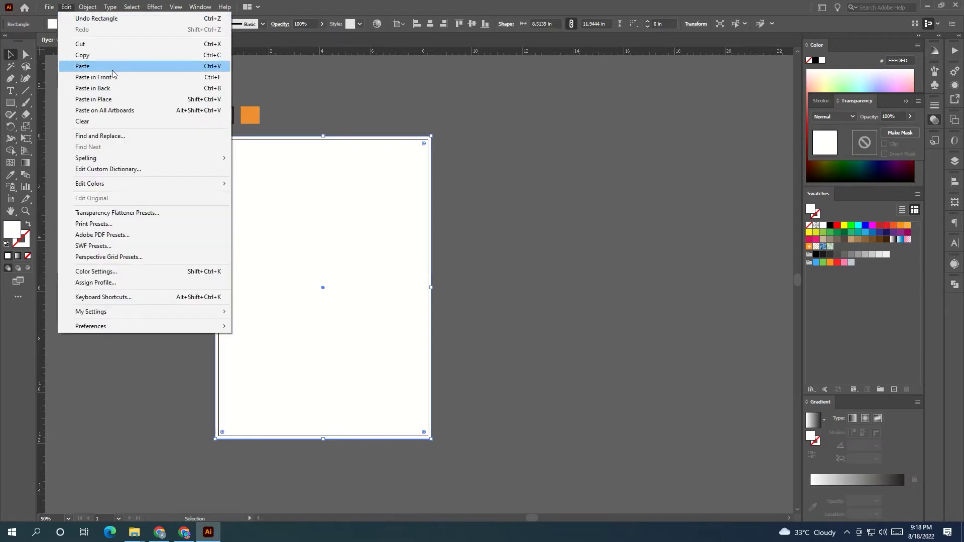
pyautogui.click(113, 73)
# Step: Shrink the copy to 7.82 × 11.25 in and fill it with the orange swatch
pyautogui.moveTo(430, 287); pyautogui.dragTo(423, 291)
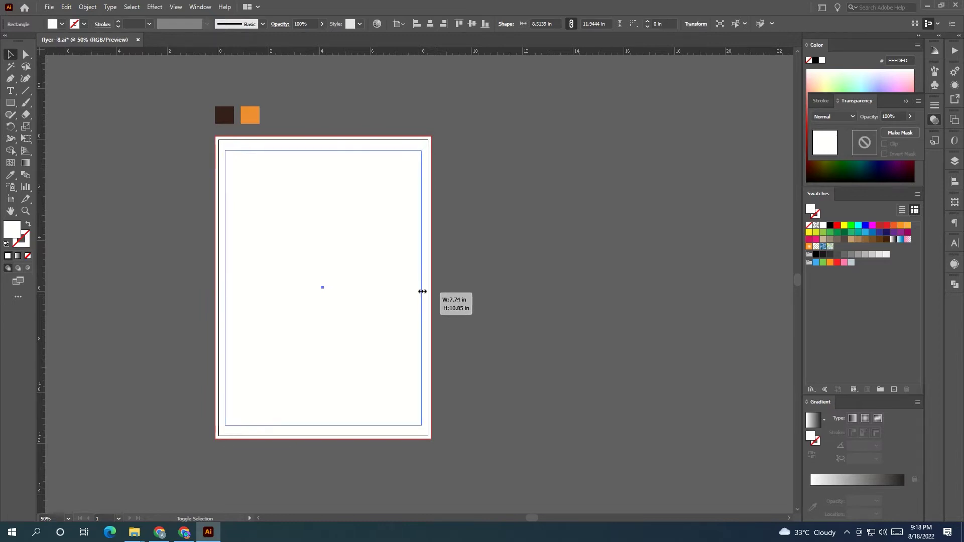
pyautogui.moveTo(323, 149); pyautogui.dragTo(323, 145)
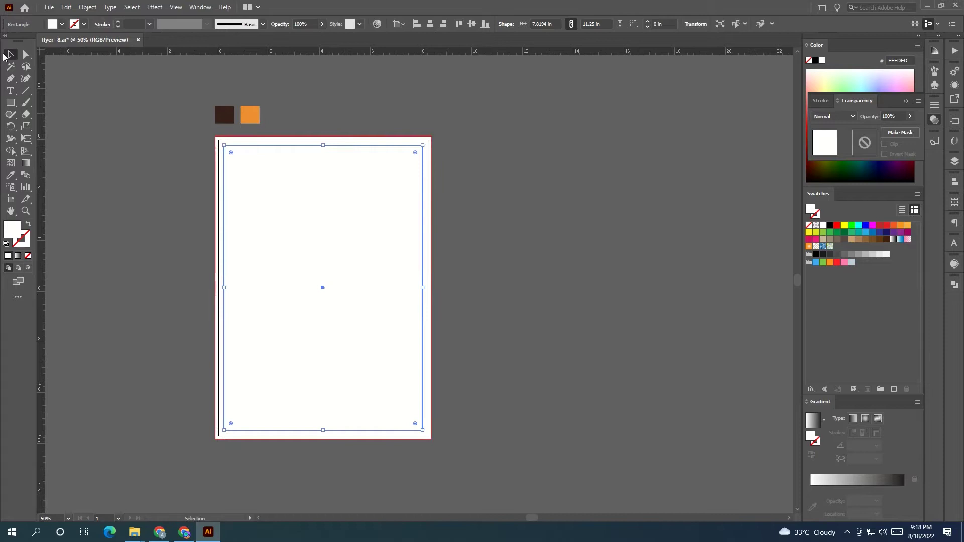
pyautogui.click(10, 174)
pyautogui.click(250, 115)
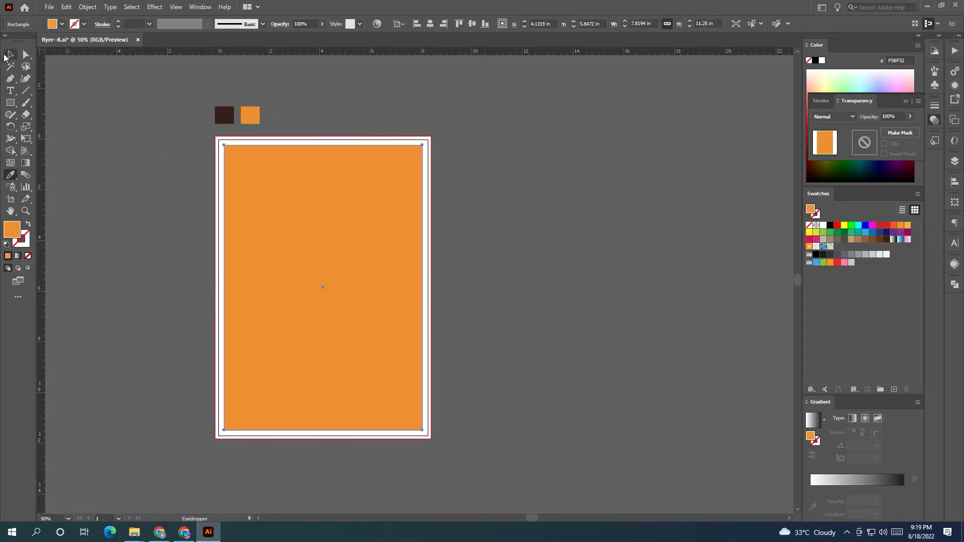
pyautogui.click(9, 55)
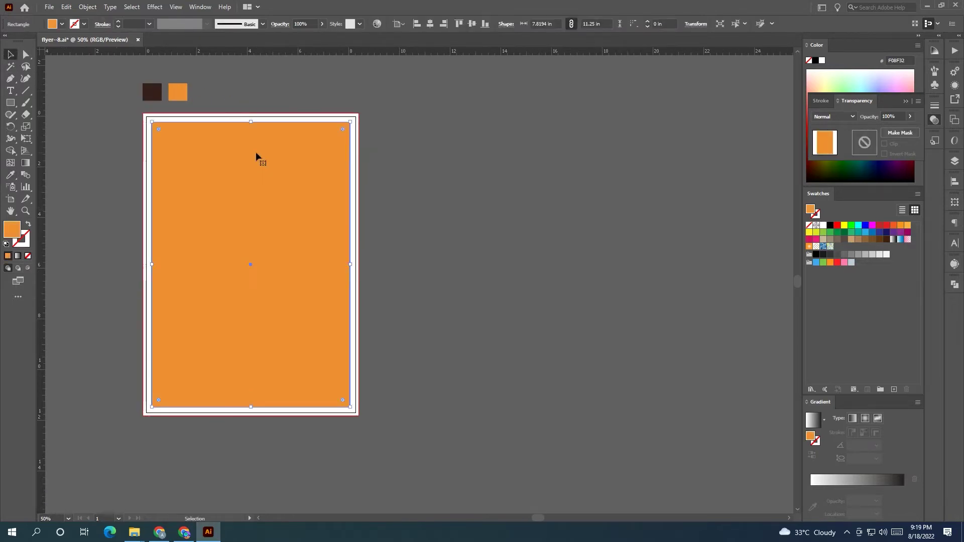
# Step: Paste a copy of the orange rectangle in front, resize it to the top half, and colour it dark brown
pyautogui.moveTo(255, 152); pyautogui.dragTo(262, 155)
pyautogui.hotkey('ctrl', '2')
pyautogui.click(258, 176)
pyautogui.click(66, 6)
pyautogui.click(99, 53)
pyautogui.click(71, 6)
pyautogui.click(99, 75)
pyautogui.moveTo(251, 408)
pyautogui.mouseDown()
pyautogui.moveTo(260, 293)
pyautogui.moveTo(249, 249)
pyautogui.moveTo(251, 265)
pyautogui.mouseUp()
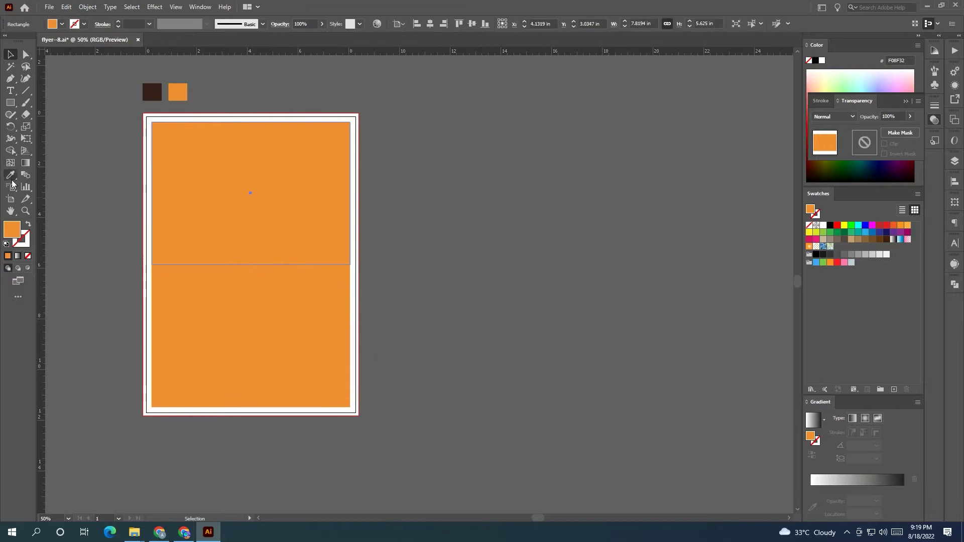
pyautogui.click(146, 91)
# Step: Duplicate the brown rectangle downward and trim the copy into a 1.68 in tall band
pyautogui.press('v')
pyautogui.click(49, 87)
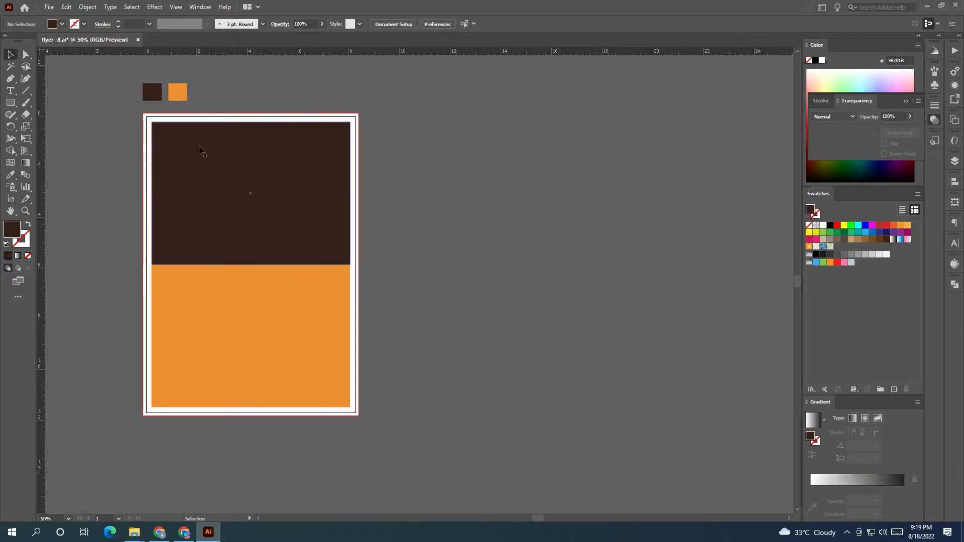
pyautogui.moveTo(203, 163)
pyautogui.mouseDown()
pyautogui.moveTo(239, 174)
pyautogui.moveTo(245, 330)
pyautogui.mouseUp()
pyautogui.click(234, 176)
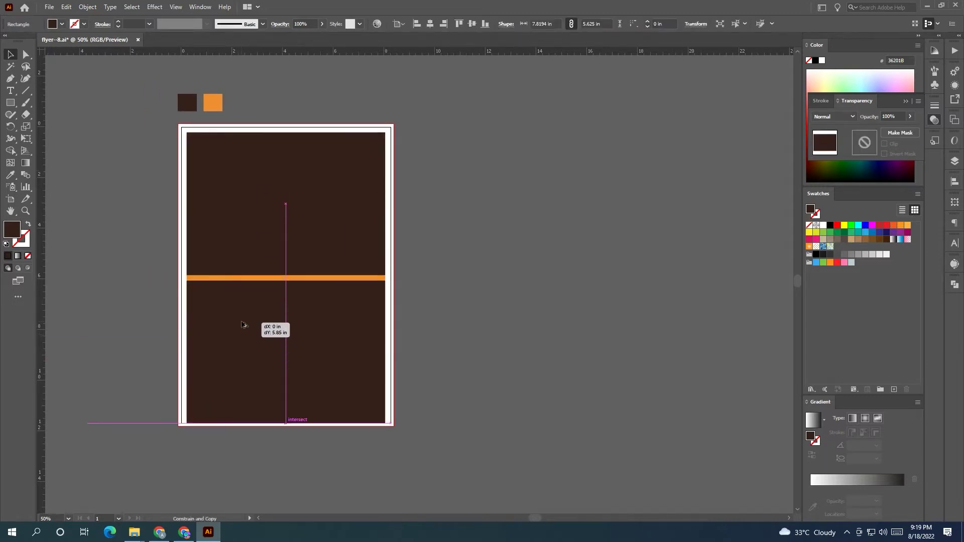
pyautogui.moveTo(287, 418); pyautogui.dragTo(286, 326)
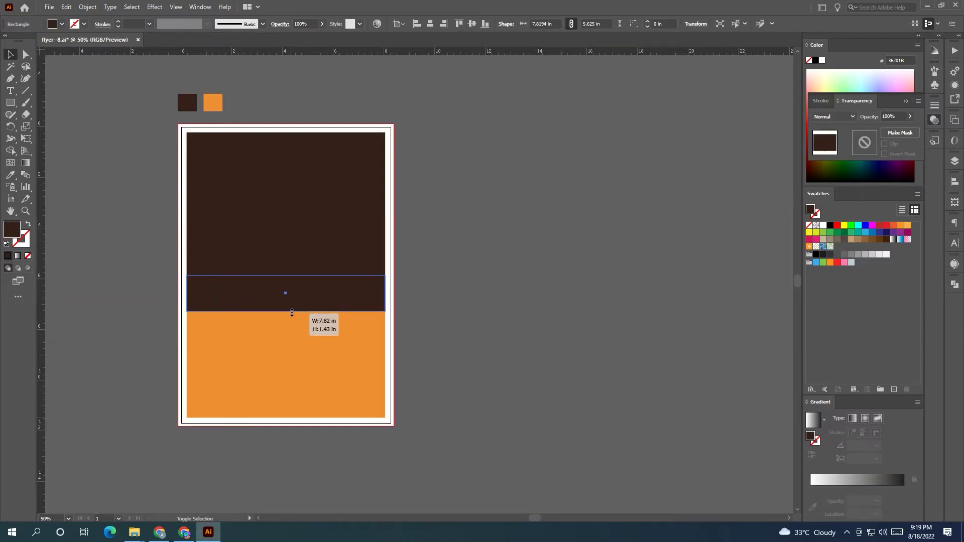
pyautogui.moveTo(285, 326); pyautogui.dragTo(292, 319)
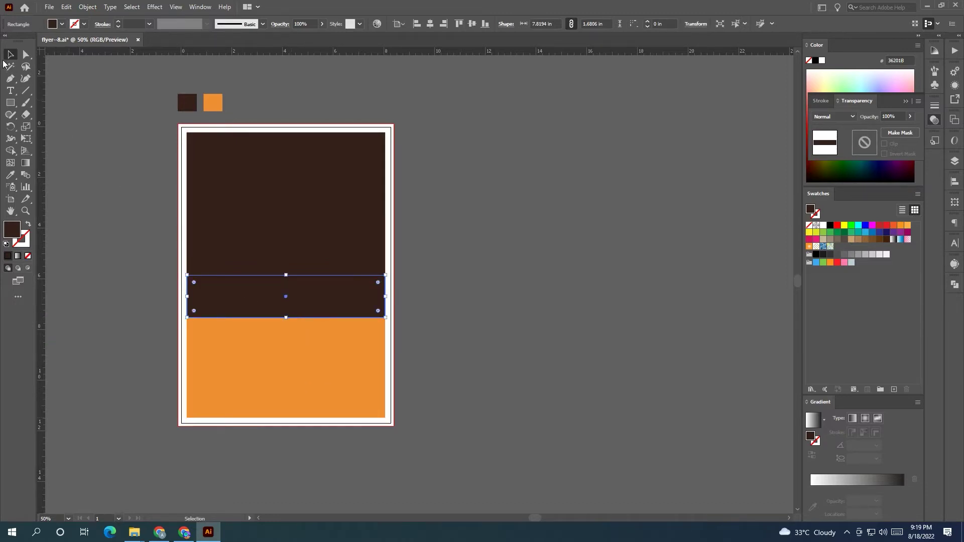
pyautogui.click(129, 180)
pyautogui.click(272, 243)
pyautogui.scroll(-1, 271, 240)
pyautogui.scroll(1, 271, 240)
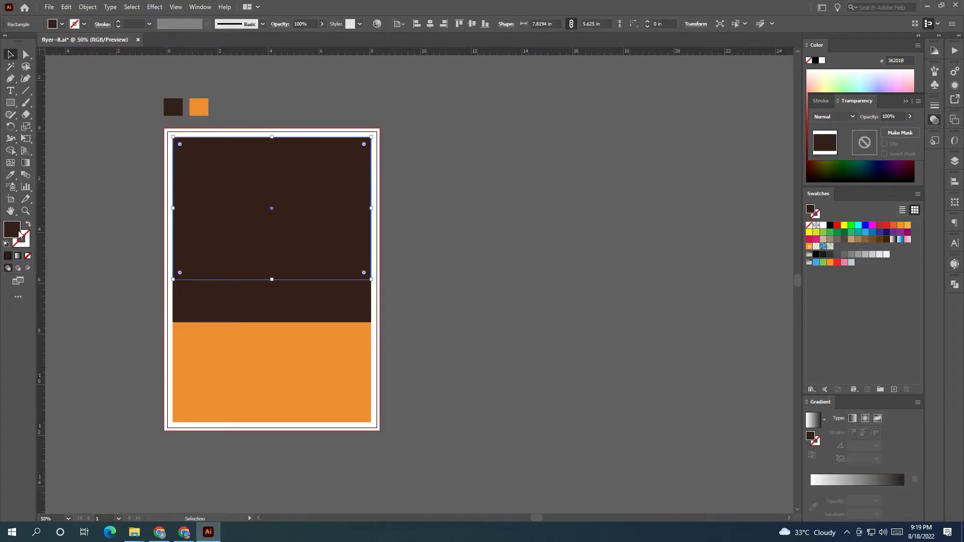
# Step: Recolour the top block's fill to AA5F53
pyautogui.doubleClick(19, 233)
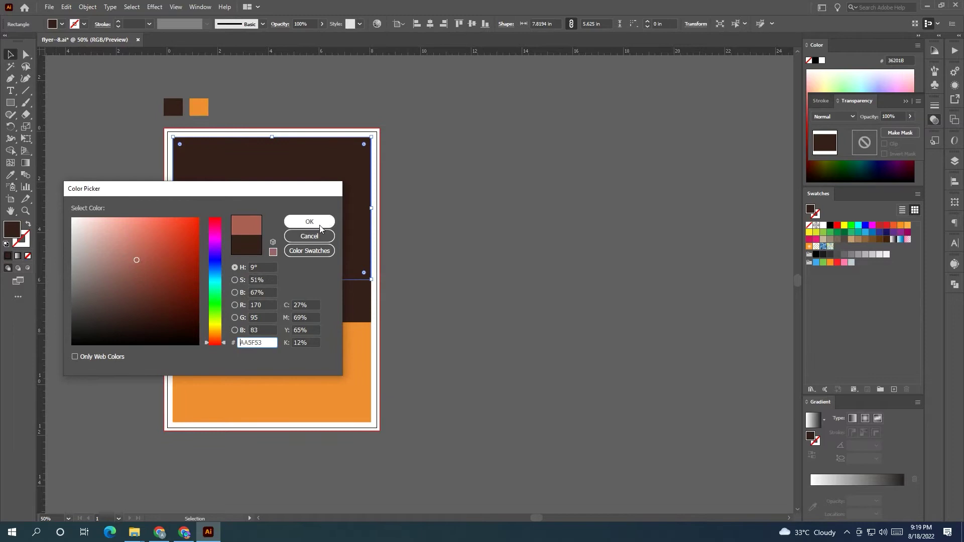
pyautogui.click(319, 226)
pyautogui.click(472, 243)
pyautogui.moveTo(461, 250); pyautogui.dragTo(498, 243)
# Step: Give the dark band a drop shadow with 0.125 in blur
pyautogui.click(372, 298)
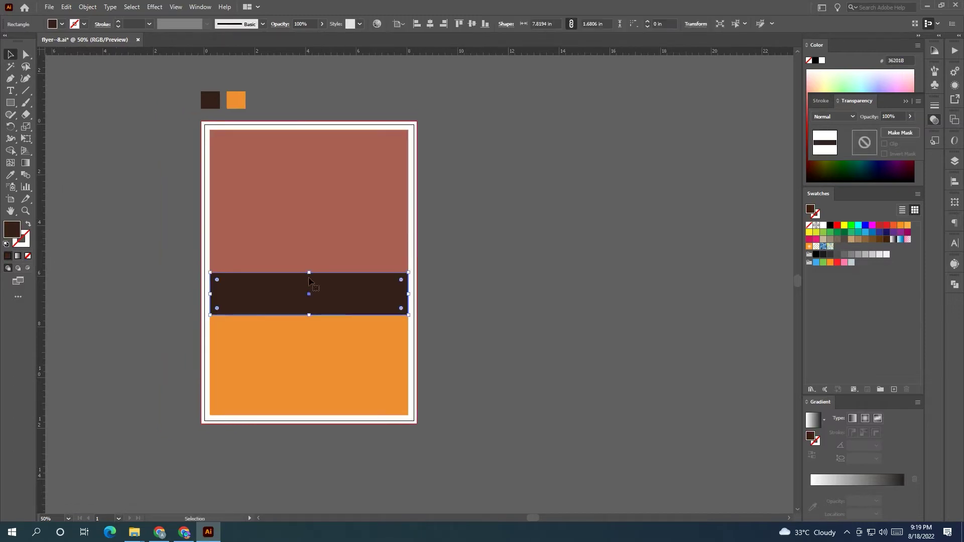
pyautogui.moveTo(311, 319); pyautogui.dragTo(313, 317)
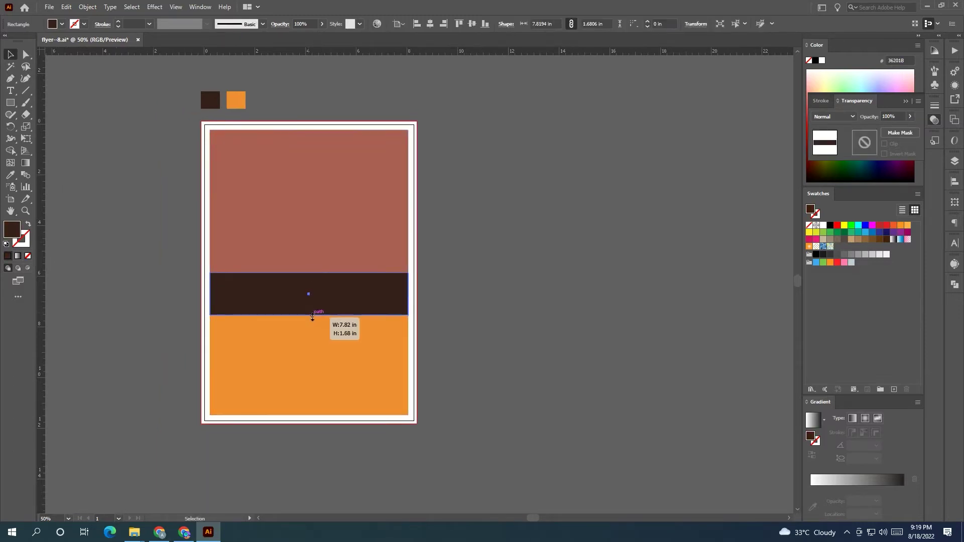
pyautogui.click(153, 6)
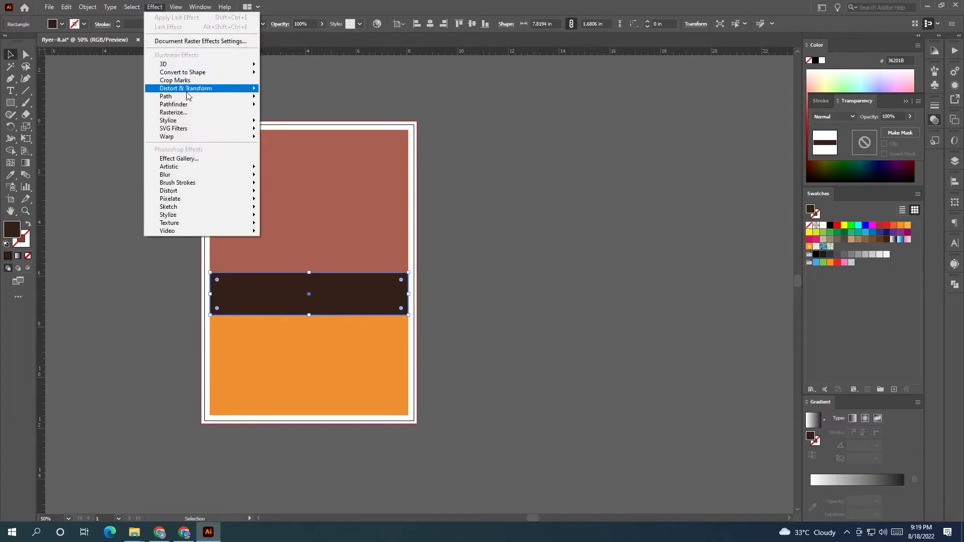
pyautogui.moveTo(168, 120)
pyautogui.click(282, 121)
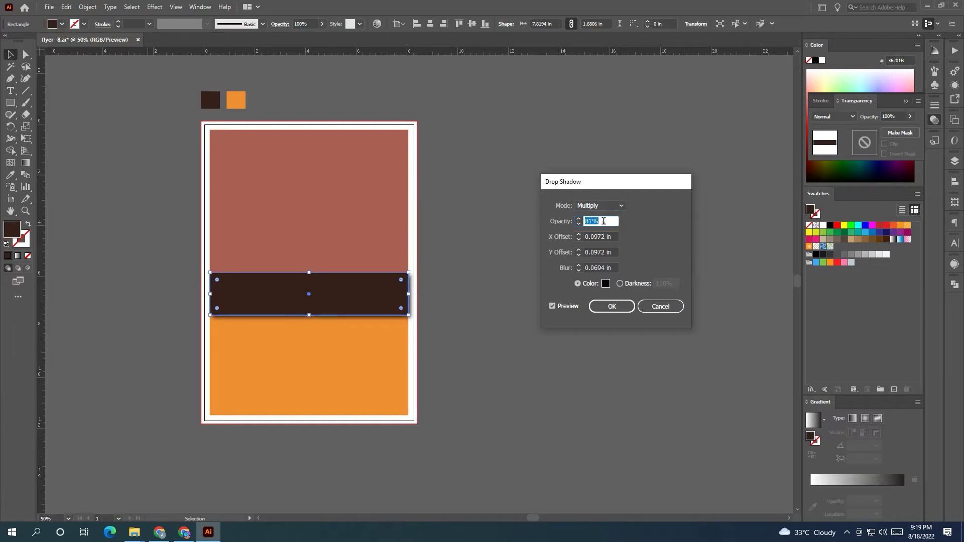
pyautogui.click(609, 268)
pyautogui.scroll(4, 609, 268)
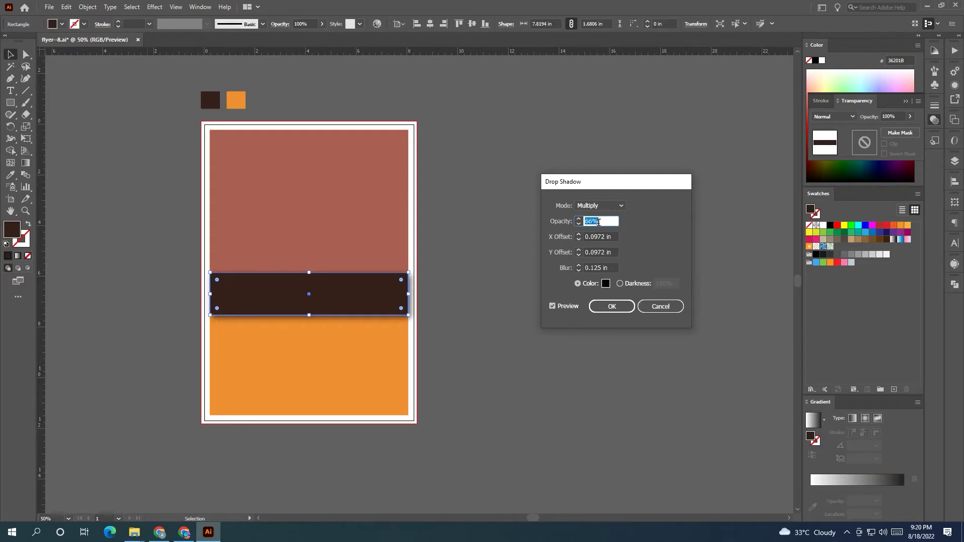
pyautogui.click(611, 306)
pyautogui.click(507, 297)
pyautogui.moveTo(507, 297)
pyautogui.mouseDown()
pyautogui.moveTo(521, 272)
pyautogui.moveTo(521, 284)
pyautogui.mouseUp()
# Step: Move and enlarge the burger photo over the top brown block
pyautogui.scroll(-1, 519, 285)
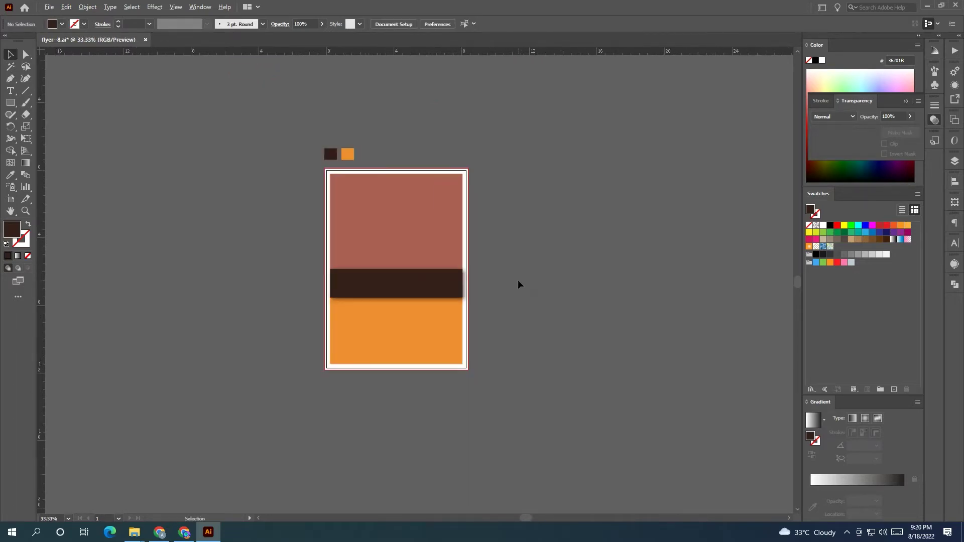
pyautogui.hscroll(-5, 297, 295)
pyautogui.hscroll(-3, 281, 251)
pyautogui.click(246, 218)
pyautogui.moveTo(246, 217); pyautogui.dragTo(682, 230)
pyautogui.hscroll(6, 239, 308)
pyautogui.hscroll(1, 270, 290)
pyautogui.click(270, 295)
pyautogui.moveTo(279, 262)
pyautogui.mouseDown()
pyautogui.moveTo(310, 262)
pyautogui.moveTo(437, 453)
pyautogui.mouseUp()
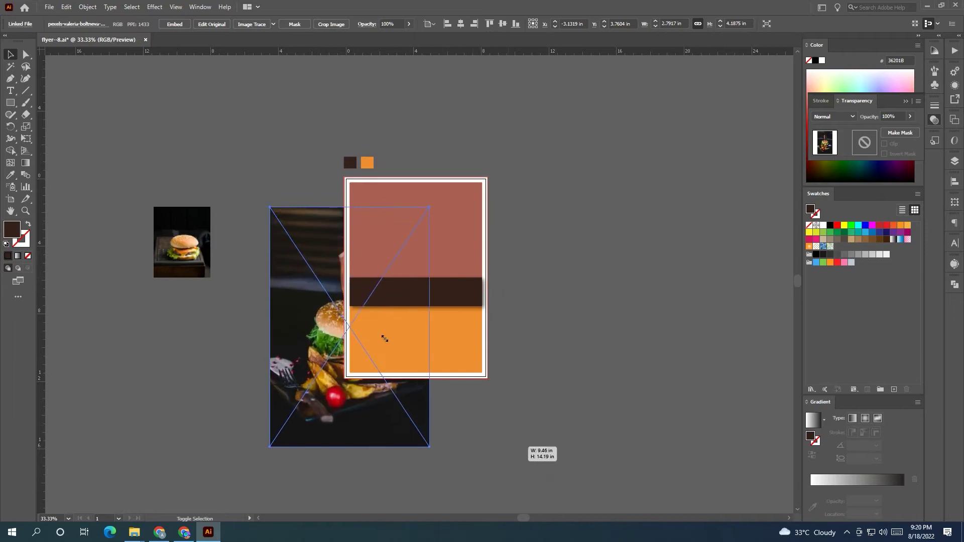
pyautogui.moveTo(354, 271); pyautogui.dragTo(401, 233)
# Step: Clip the burger photo to the top block and reposition it within the mask
pyautogui.keyDown('shift'); pyautogui.click(401, 230); pyautogui.keyUp('shift')
pyautogui.rightClick(401, 230)
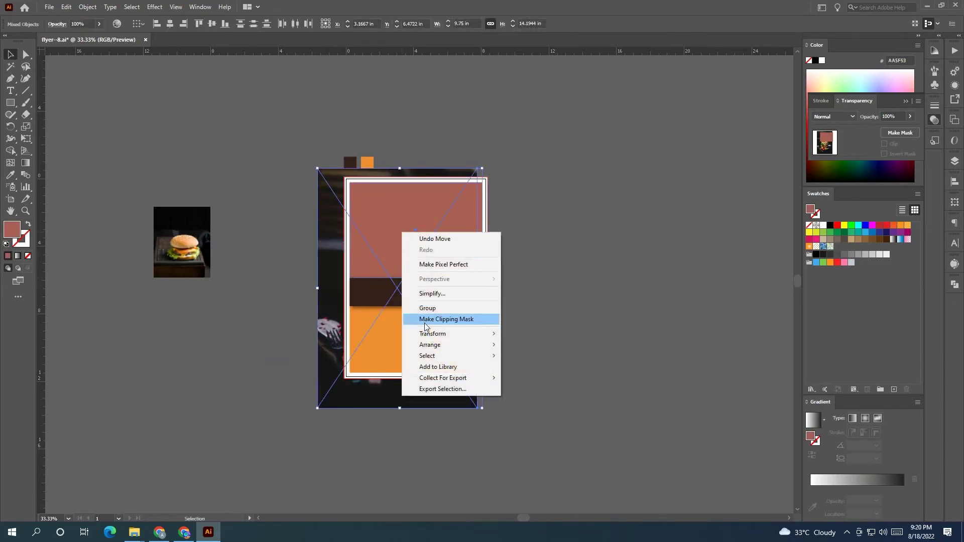
pyautogui.click(433, 317)
pyautogui.doubleClick(440, 241)
pyautogui.moveTo(442, 295)
pyautogui.mouseDown()
pyautogui.moveTo(453, 213)
pyautogui.moveTo(449, 238)
pyautogui.moveTo(429, 245)
pyautogui.mouseUp()
pyautogui.scroll(1, 480, 239)
pyautogui.moveTo(244, 196); pyautogui.dragTo(242, 195)
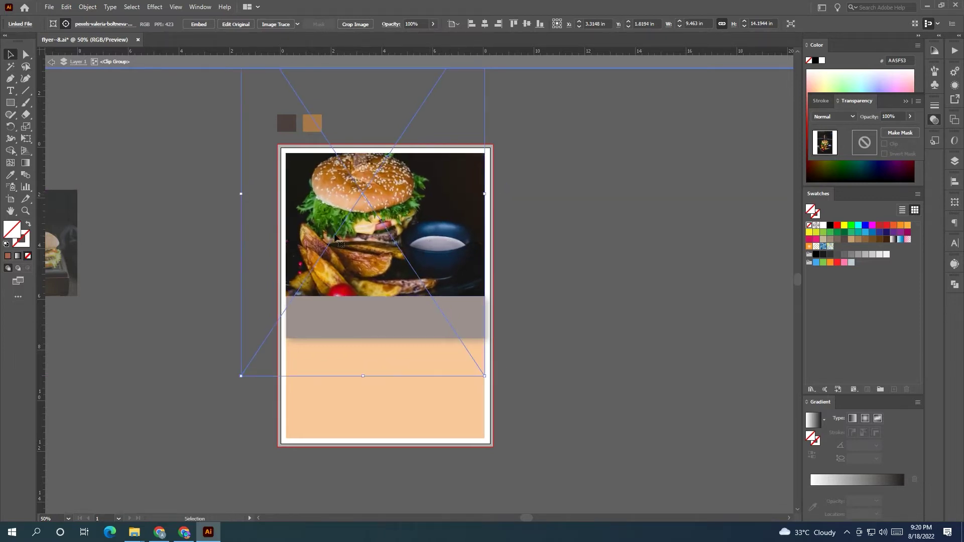
pyautogui.moveTo(346, 241); pyautogui.dragTo(346, 246)
pyautogui.scroll(2, 494, 201)
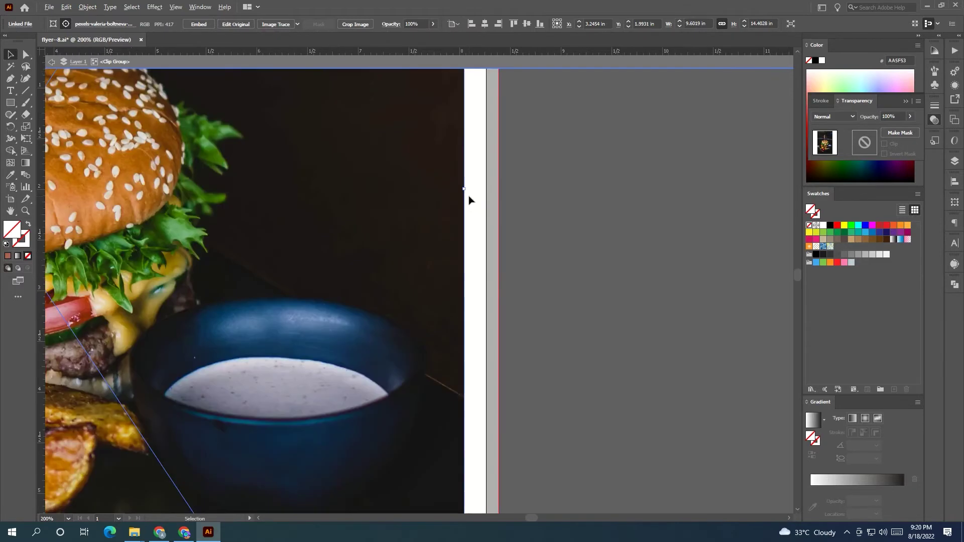
pyautogui.moveTo(381, 197); pyautogui.dragTo(382, 197)
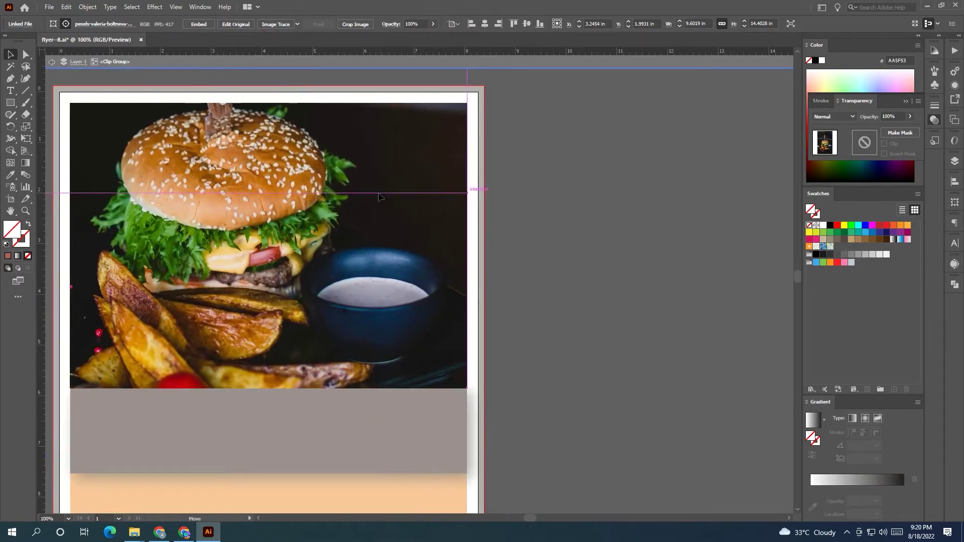
pyautogui.press('Escape')
# Step: Fine-tune the burger image's vertical position inside the clip group
pyautogui.scroll(-2, 534, 226)
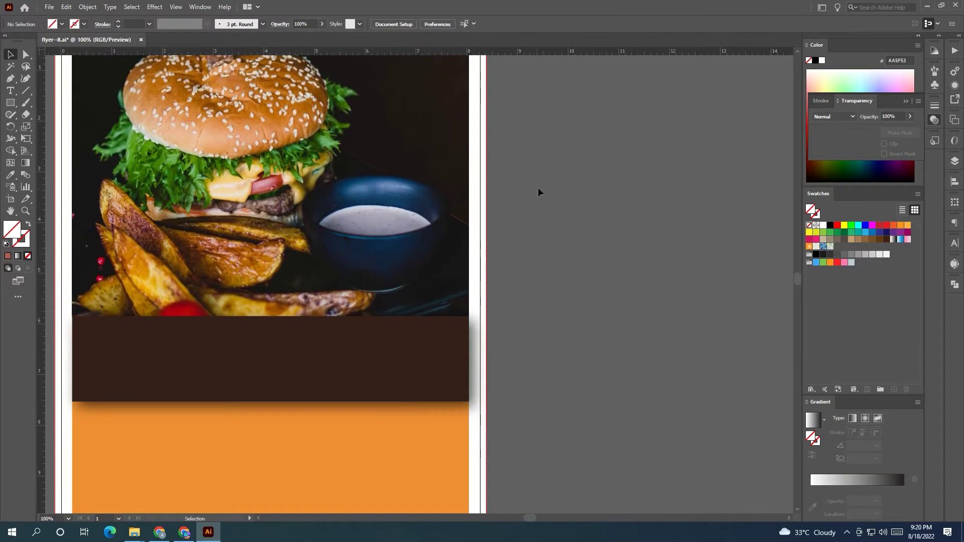
pyautogui.scroll(-1, 538, 188)
pyautogui.click(373, 212)
pyautogui.doubleClick(374, 213)
pyautogui.moveTo(373, 213); pyautogui.dragTo(372, 200)
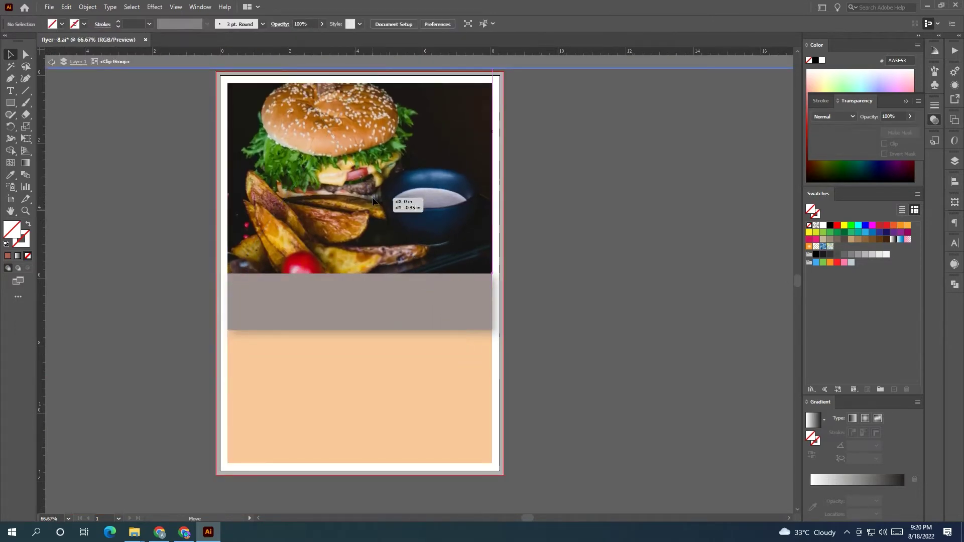
pyautogui.moveTo(372, 200); pyautogui.dragTo(372, 202)
pyautogui.doubleClick(561, 165)
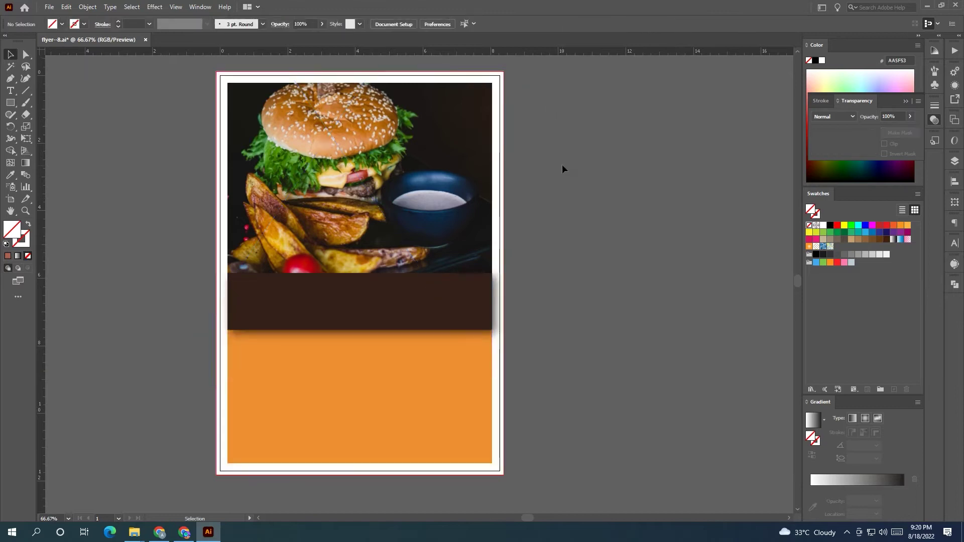
pyautogui.scroll(-1, 561, 164)
pyautogui.moveTo(562, 164); pyautogui.dragTo(481, 171)
pyautogui.hscroll(-2, 104, 231)
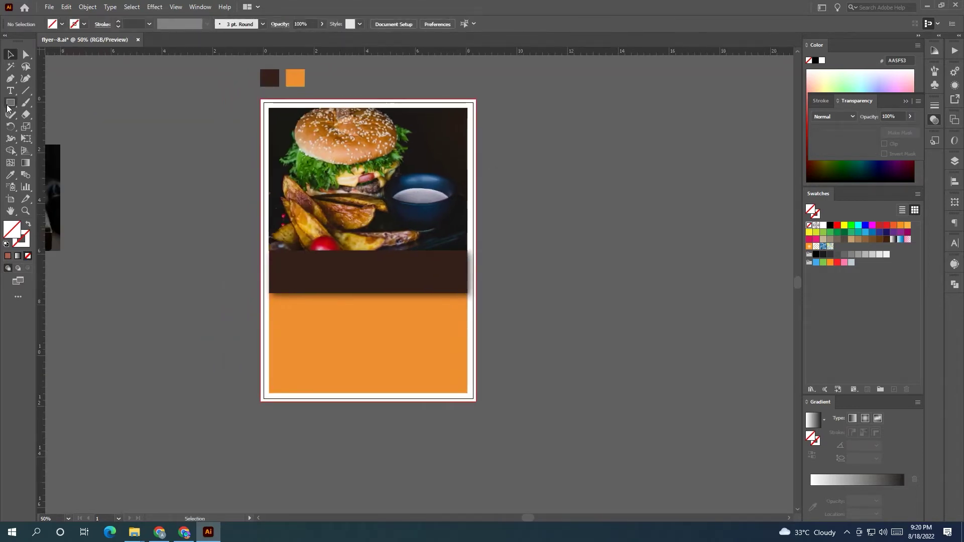
# Step: Draw a white circle about 2 in wide to the left of the flyer
pyautogui.moveTo(173, 233); pyautogui.dragTo(215, 281)
pyautogui.hotkey('ctrl', 'z')
pyautogui.moveTo(10, 103); pyautogui.dragTo(53, 126)
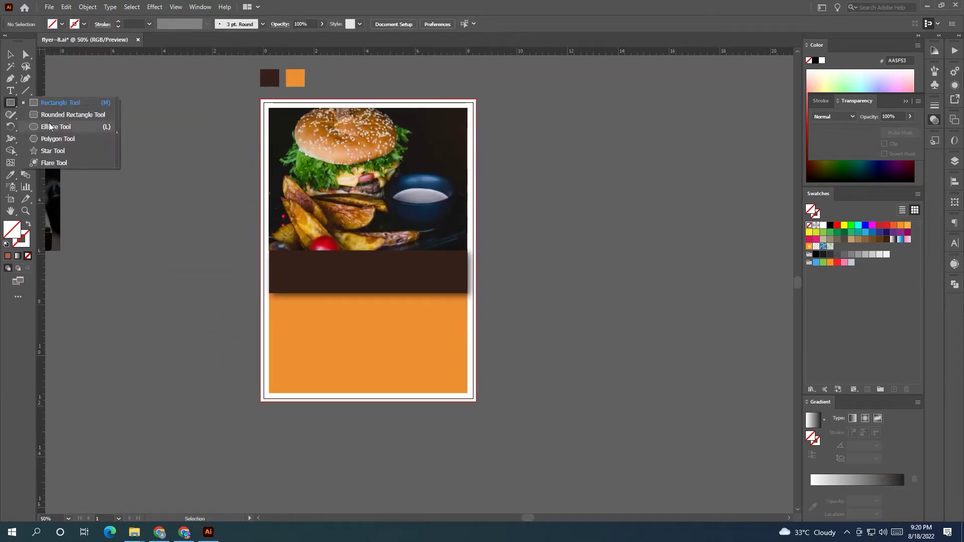
pyautogui.moveTo(170, 251); pyautogui.dragTo(205, 285)
pyautogui.click(823, 225)
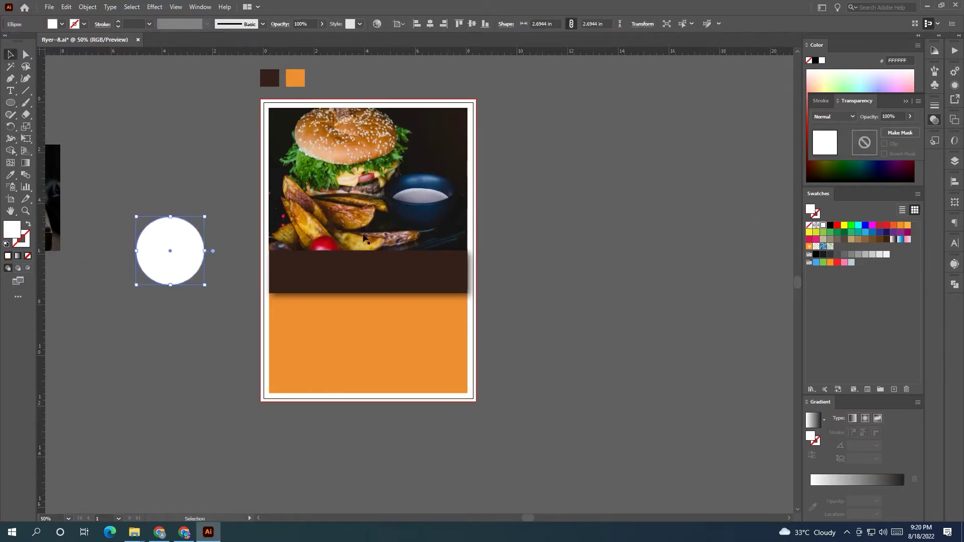
pyautogui.moveTo(205, 282); pyautogui.dragTo(220, 296)
# Step: Paste a copy of the circle in front and shrink it slightly about its centre
pyautogui.click(66, 7)
pyautogui.click(84, 56)
pyautogui.click(66, 7)
pyautogui.click(92, 77)
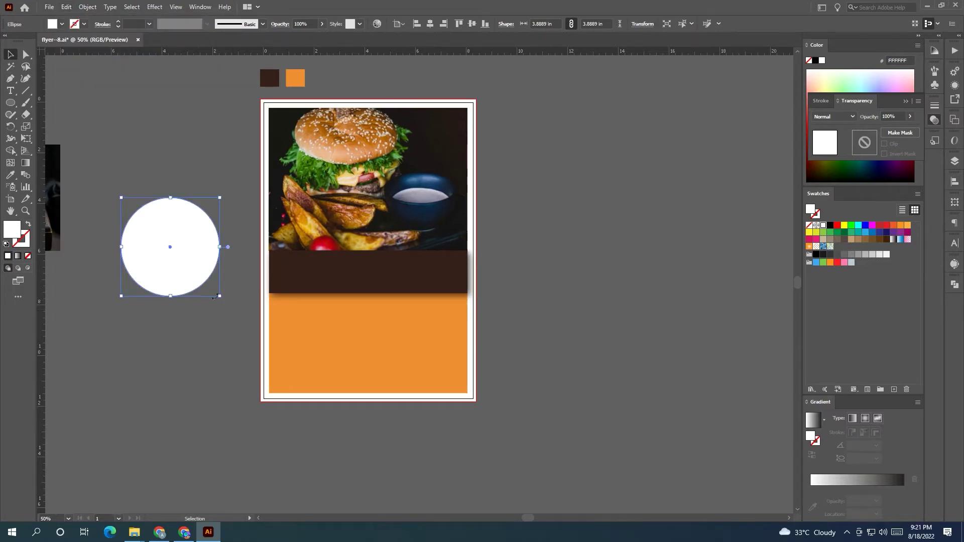
pyautogui.moveTo(220, 297); pyautogui.dragTo(217, 293)
pyautogui.click(170, 138)
# Step: Bring the inner circle and the small burger image to the front
pyautogui.hscroll(-3, 200, 201)
pyautogui.click(234, 236)
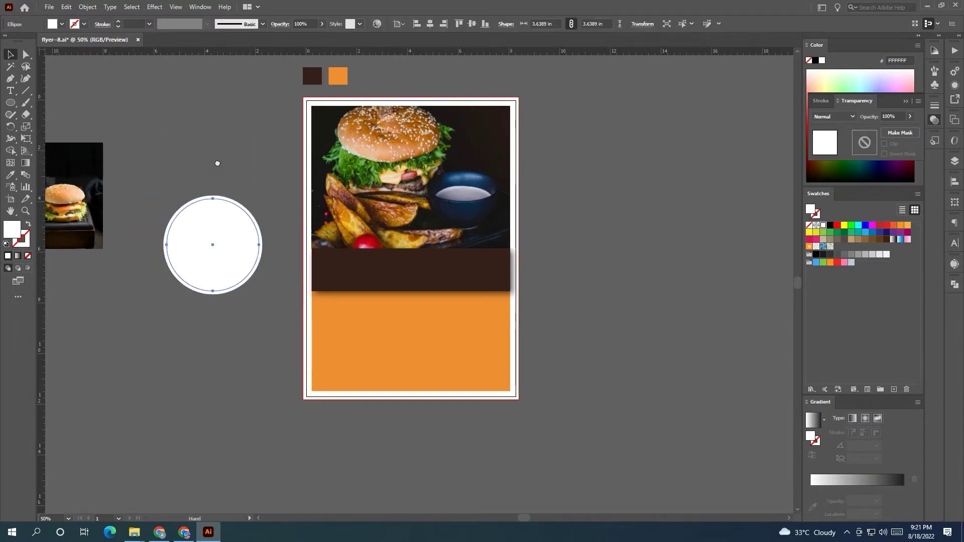
pyautogui.hscroll(-5, 215, 161)
pyautogui.keyDown('shift'); pyautogui.click(182, 183); pyautogui.keyUp('shift')
pyautogui.rightClick(181, 182)
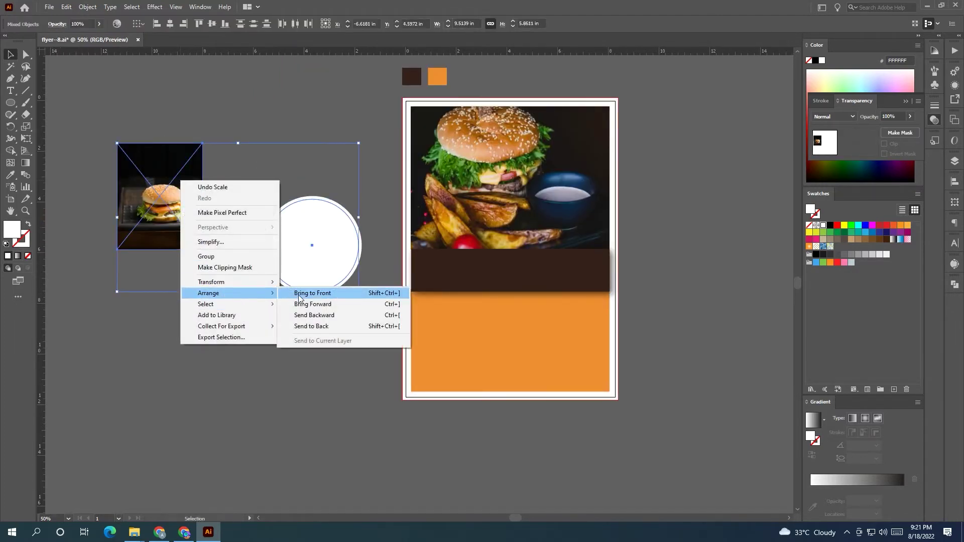
pyautogui.click(311, 294)
# Step: Clip the small burger image inside the inner circle and reposition it
pyautogui.click(280, 312)
pyautogui.moveTo(175, 201); pyautogui.dragTo(321, 257)
pyautogui.rightClick(321, 257)
pyautogui.click(351, 335)
pyautogui.click(66, 24)
pyautogui.moveTo(351, 266)
pyautogui.mouseDown()
pyautogui.moveTo(366, 243)
pyautogui.moveTo(355, 232)
pyautogui.moveTo(372, 230)
pyautogui.mouseUp()
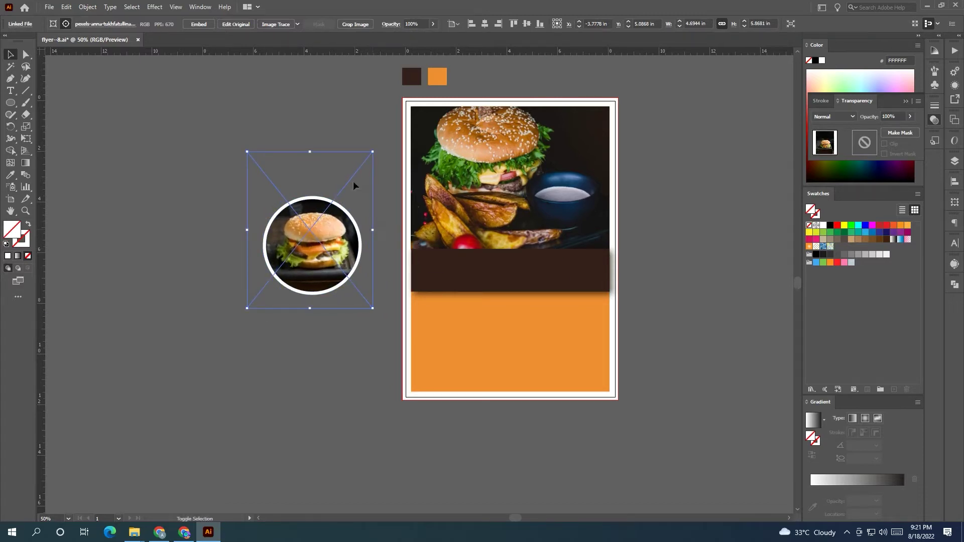
pyautogui.click(153, 202)
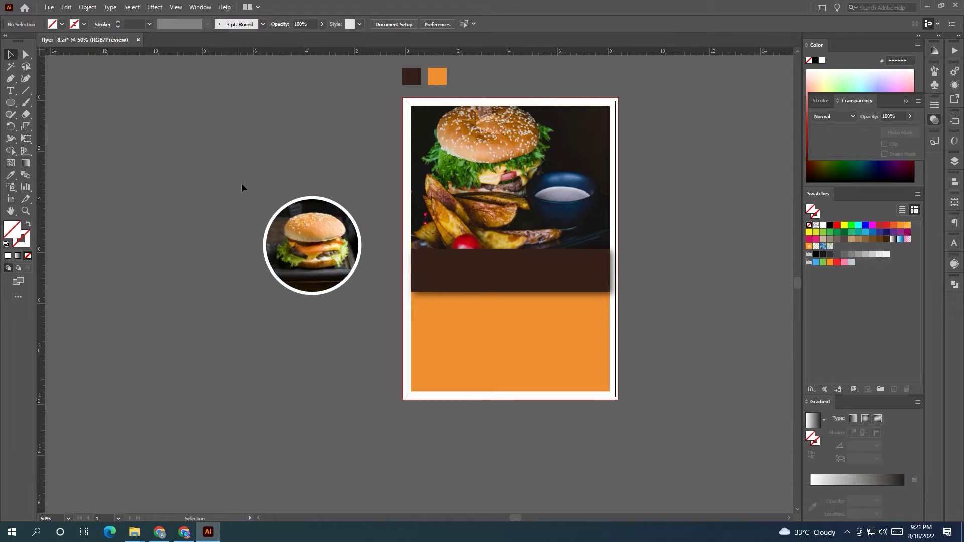
# Step: Nudge the burger image down and left inside the circle
pyautogui.click(300, 257)
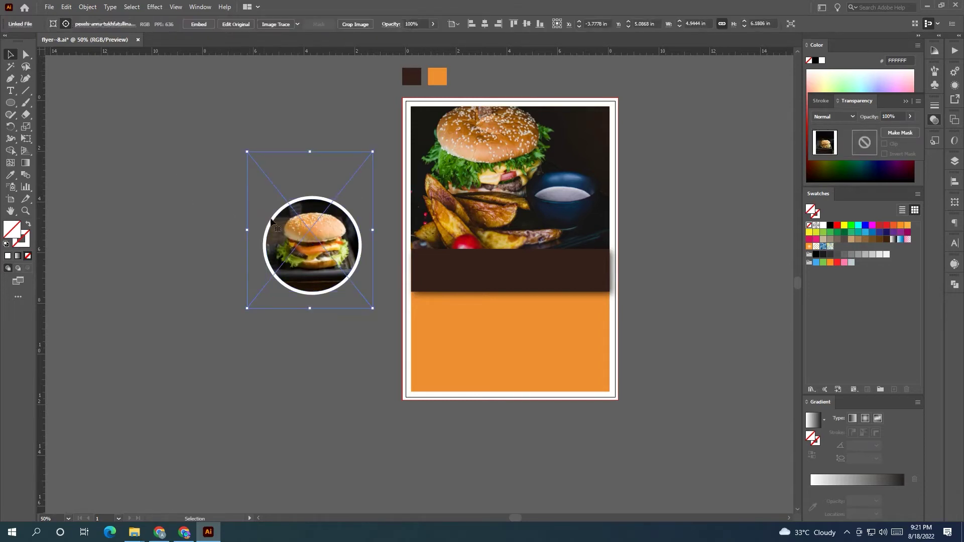
pyautogui.press('Down')
pyautogui.press('Down')
pyautogui.press('Down')
pyautogui.press('Left')
pyautogui.press('Left')
pyautogui.press('Left')
pyautogui.press('Down')
pyautogui.press('Down')
pyautogui.press('Down')
pyautogui.press('Down')
pyautogui.press('Down')
pyautogui.press('Down')
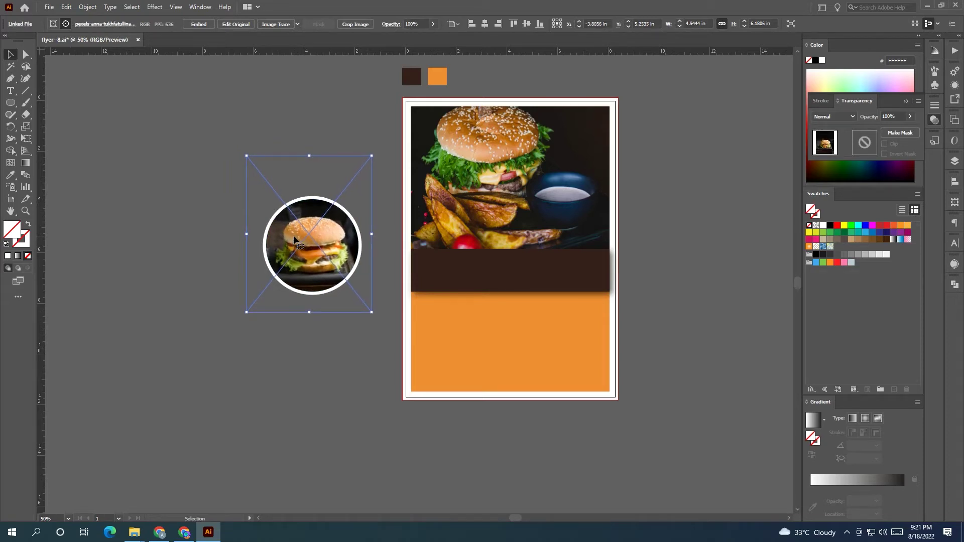
pyautogui.click(181, 161)
pyautogui.moveTo(179, 166); pyautogui.dragTo(126, 173)
# Step: Scale the round burger badge down
pyautogui.click(291, 249)
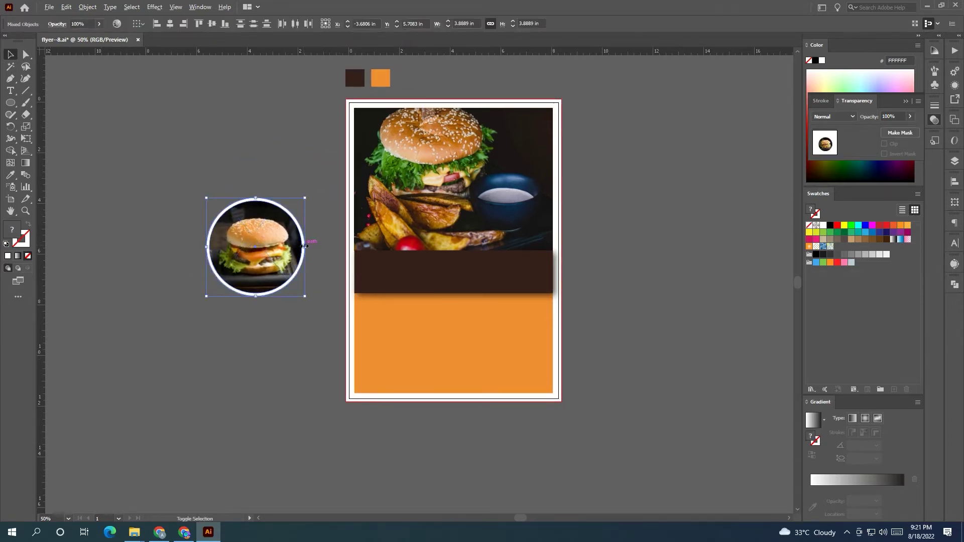
pyautogui.moveTo(303, 247); pyautogui.dragTo(286, 246)
pyautogui.scroll(4, 271, 258)
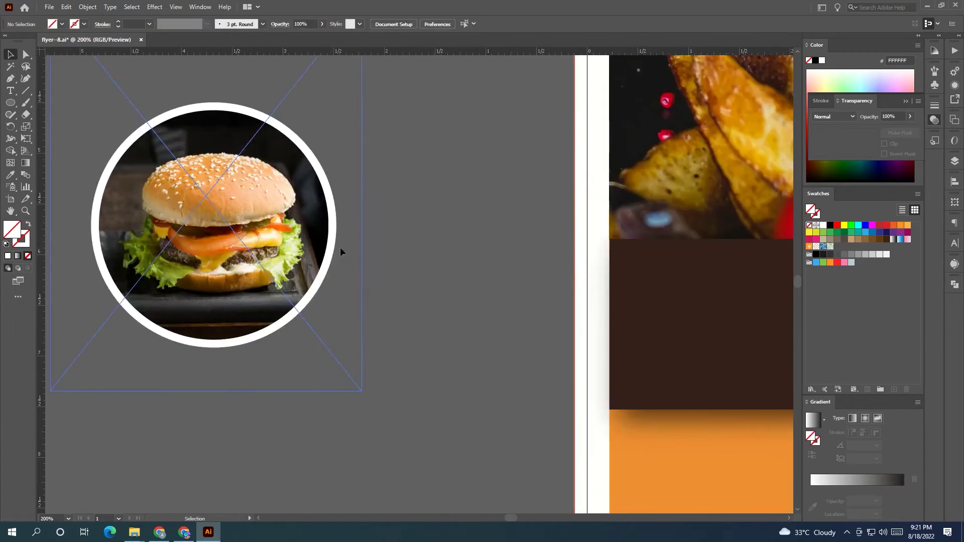
pyautogui.click(340, 255)
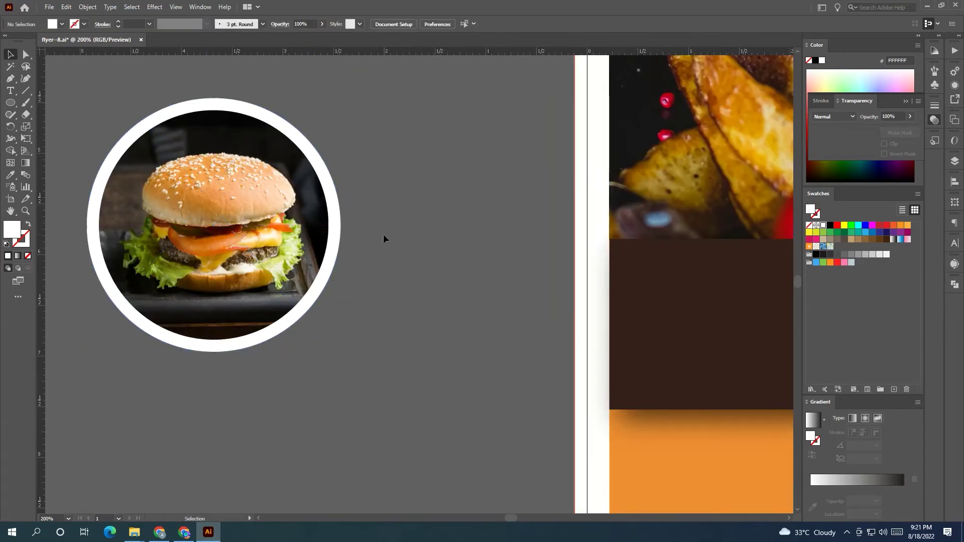
pyautogui.scroll(-3, 383, 234)
# Step: Move the badge onto the brown band's right end and enlarge it slightly
pyautogui.click(157, 236)
pyautogui.moveTo(150, 223)
pyautogui.mouseDown()
pyautogui.moveTo(330, 246)
pyautogui.moveTo(400, 243)
pyautogui.mouseUp()
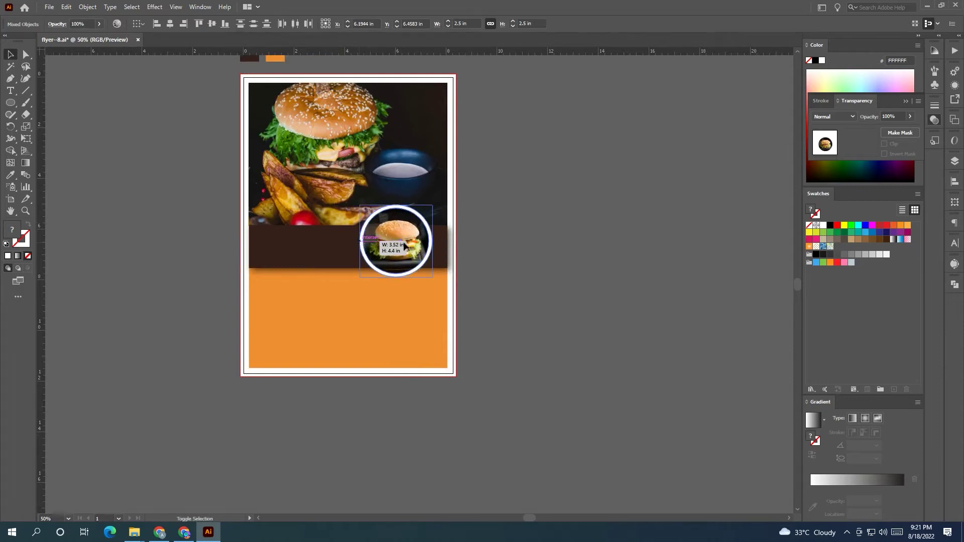
pyautogui.moveTo(360, 243); pyautogui.dragTo(355, 243)
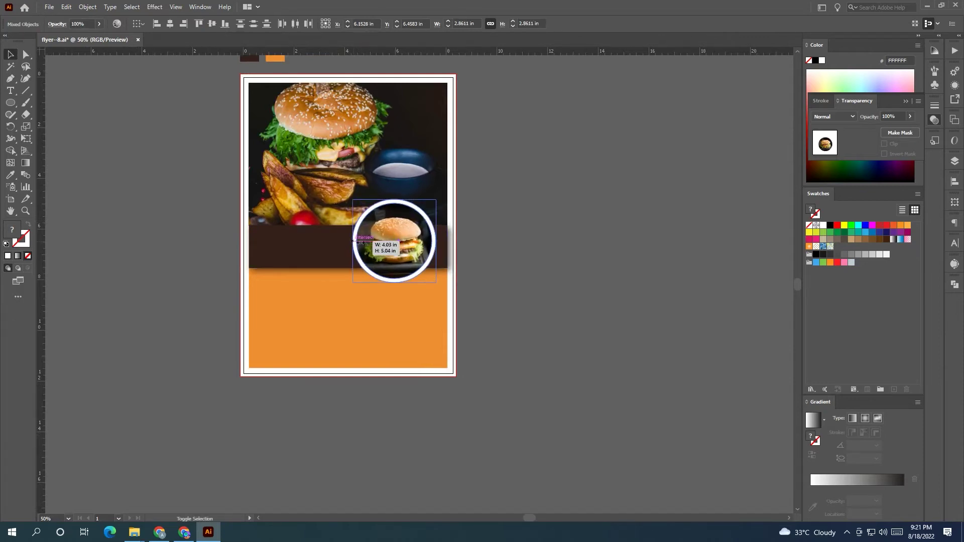
pyautogui.click(441, 260)
pyautogui.scroll(2, 442, 260)
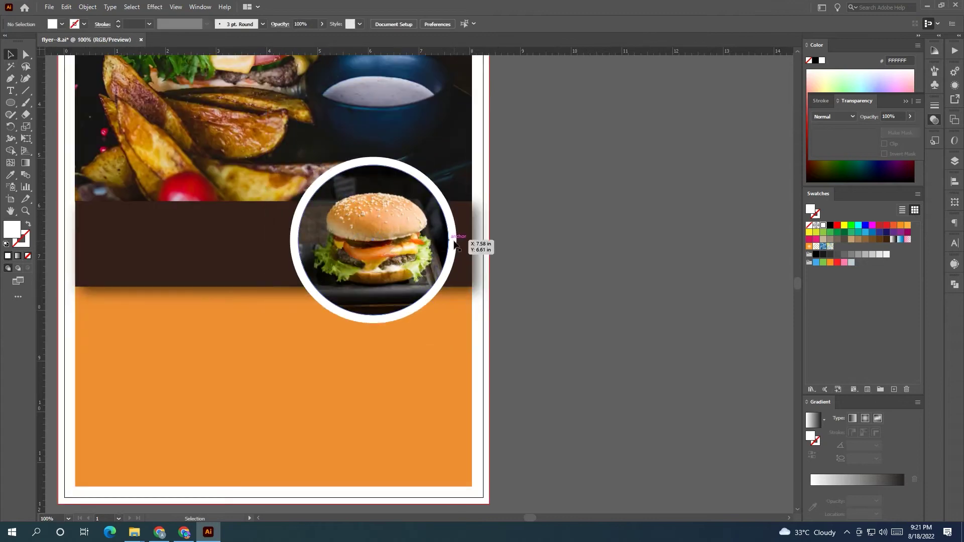
pyautogui.scroll(3, 478, 248)
# Step: Resize the white ring around the burger badge
pyautogui.click(456, 241)
pyautogui.moveTo(464, 237); pyautogui.dragTo(458, 239)
pyautogui.scroll(-3, 542, 240)
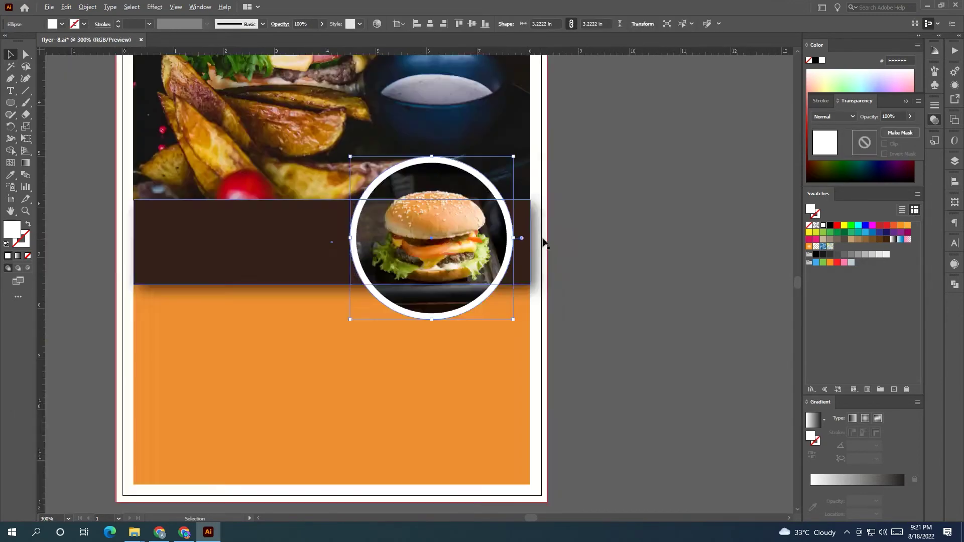
pyautogui.scroll(-1, 415, 288)
pyautogui.click(415, 288)
pyautogui.click(616, 272)
pyautogui.scroll(3, 602, 262)
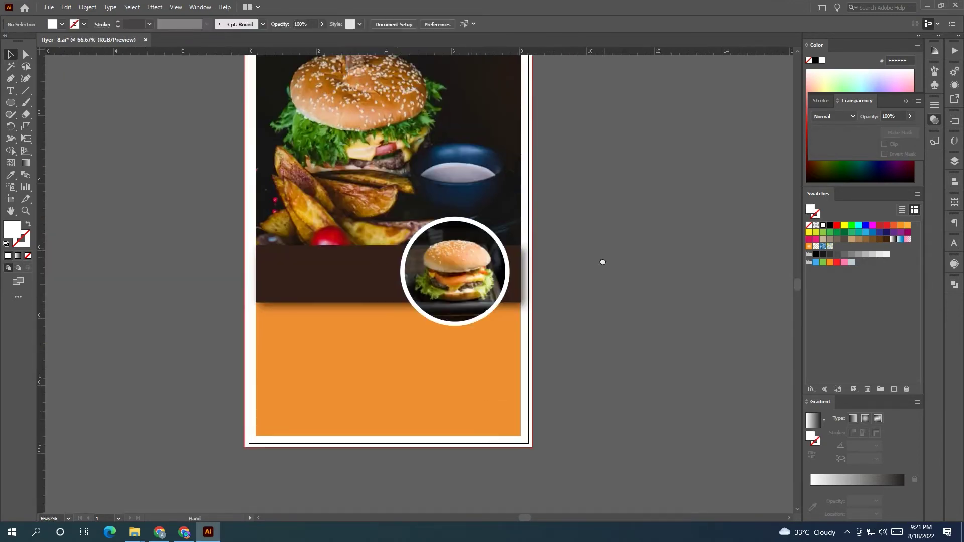
# Step: Draw a white rectangle, about 3.11 × 1.29 in, over the photo's top-right corner
pyautogui.scroll(-1, 546, 233)
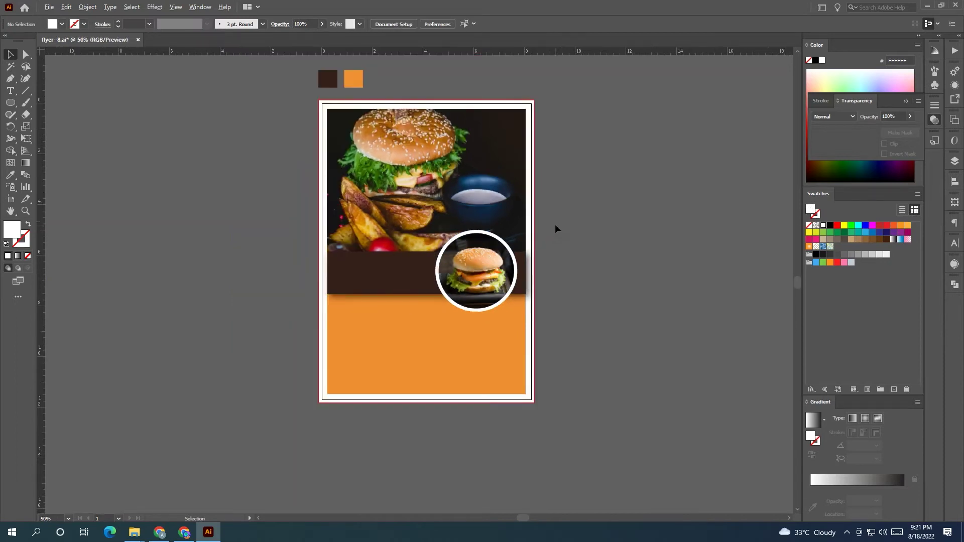
pyautogui.moveTo(551, 222)
pyautogui.mouseDown()
pyautogui.moveTo(569, 229)
pyautogui.moveTo(539, 243)
pyautogui.mouseUp()
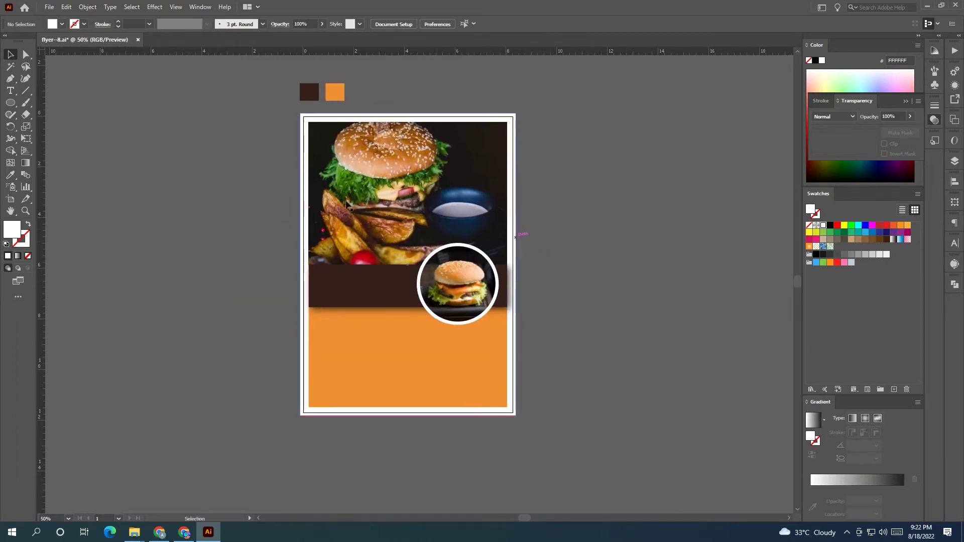
pyautogui.moveTo(10, 103); pyautogui.dragTo(45, 103)
pyautogui.click(507, 141)
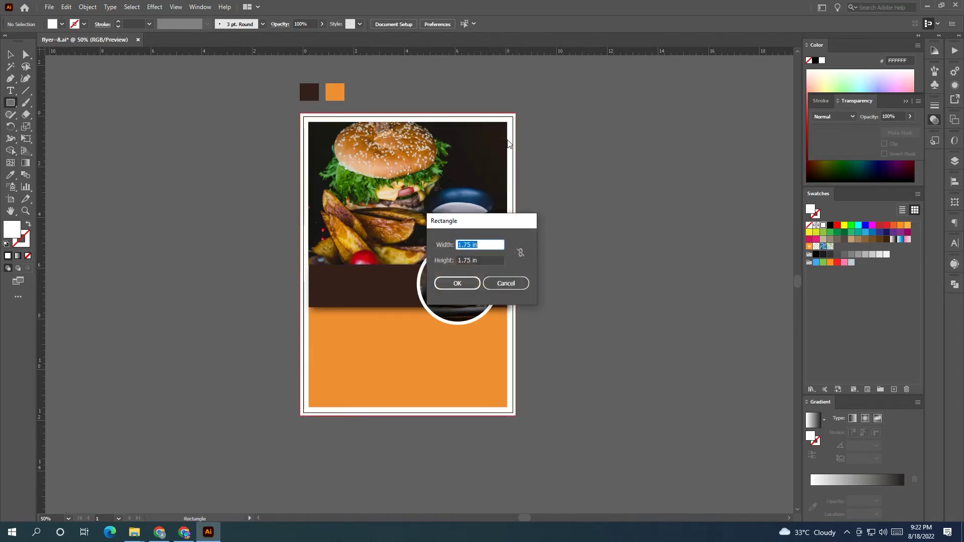
pyautogui.click(506, 284)
pyautogui.moveTo(507, 138)
pyautogui.mouseDown()
pyautogui.moveTo(453, 176)
pyautogui.moveTo(429, 177)
pyautogui.mouseUp()
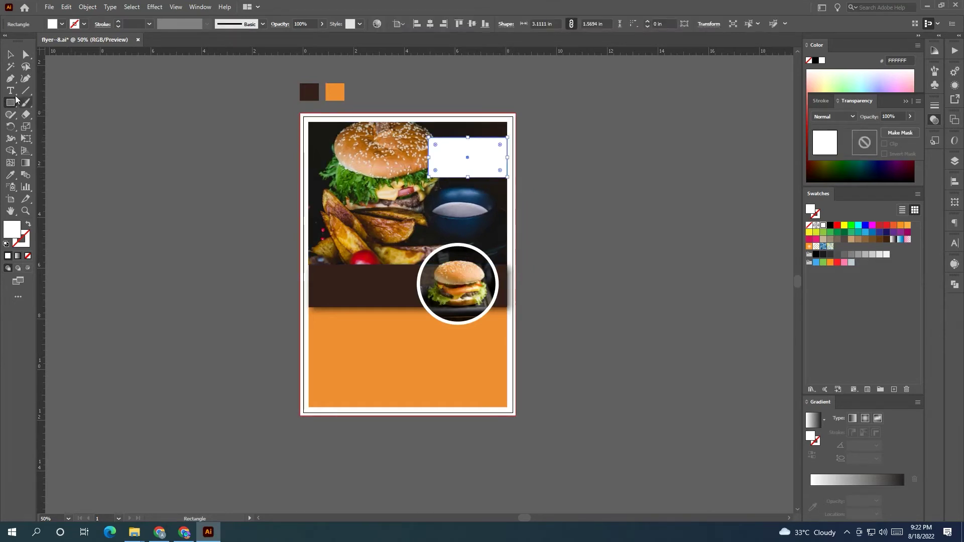
pyautogui.click(9, 57)
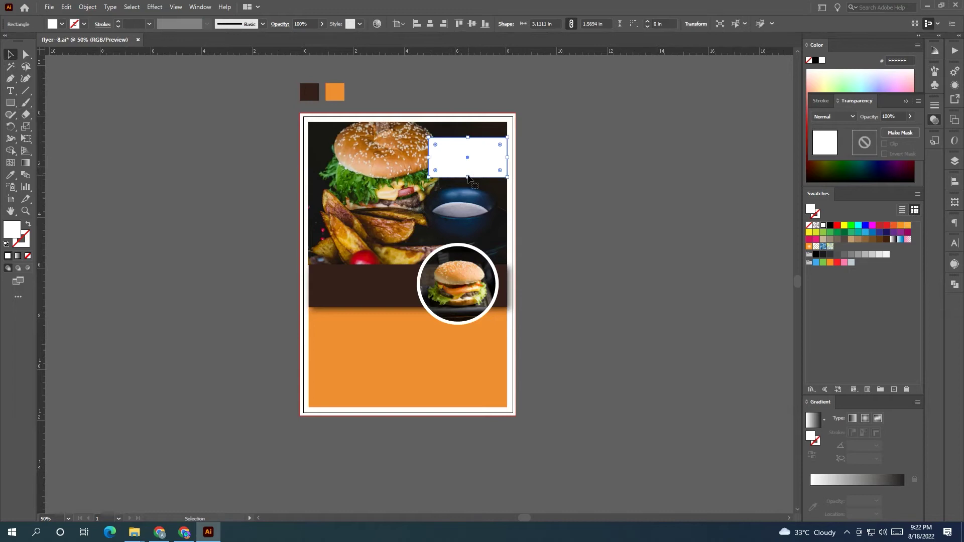
pyautogui.moveTo(468, 177); pyautogui.dragTo(470, 171)
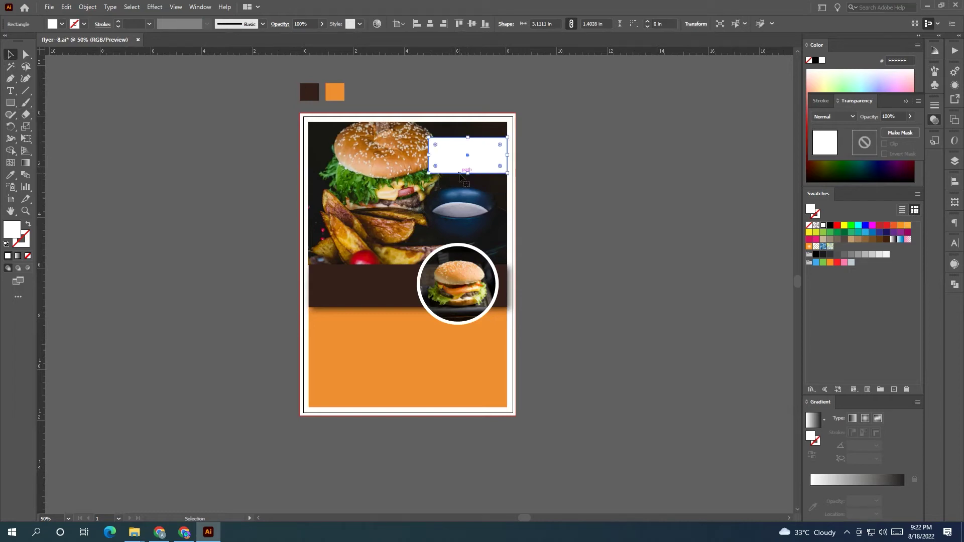
pyautogui.moveTo(468, 171); pyautogui.dragTo(468, 171)
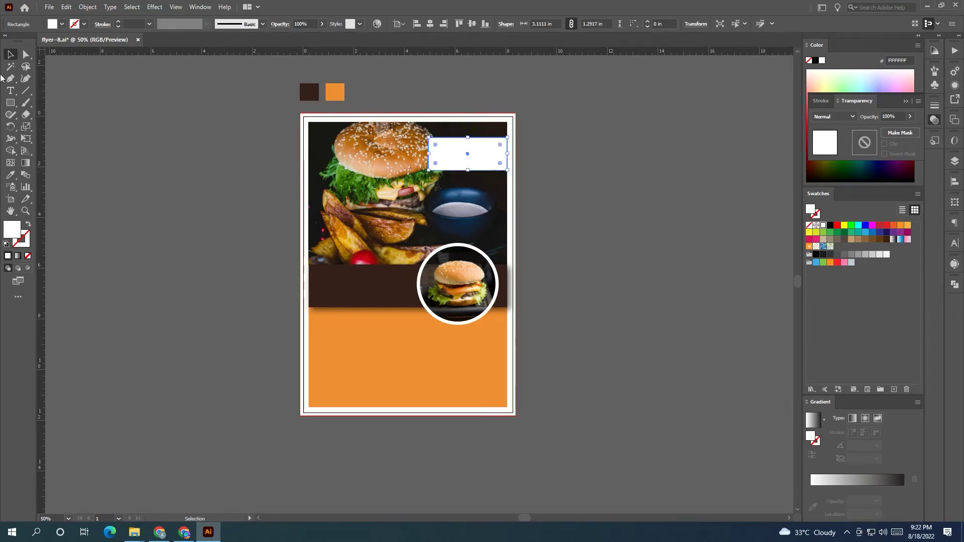
# Step: Zoom out and select the menu text blocks beside the flyer
pyautogui.hotkey('ctrl', '-')
pyautogui.hscroll(-5, 296, 326)
pyautogui.moveTo(331, 408)
pyautogui.mouseDown()
pyautogui.moveTo(171, 200)
pyautogui.moveTo(413, 207)
pyautogui.mouseUp()
# Step: Move the FRIDAY HAPPY HOUR heading onto the white box and bring it to front
pyautogui.click(546, 231)
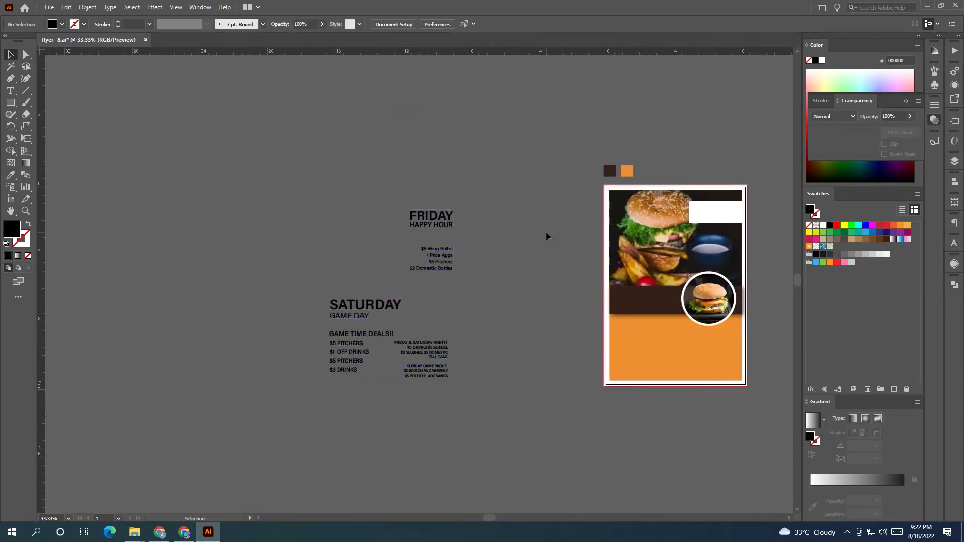
pyautogui.moveTo(546, 231); pyautogui.dragTo(297, 235)
pyautogui.hotkey('ctrl', '+')
pyautogui.hotkey('ctrl', '+')
pyautogui.click(225, 221)
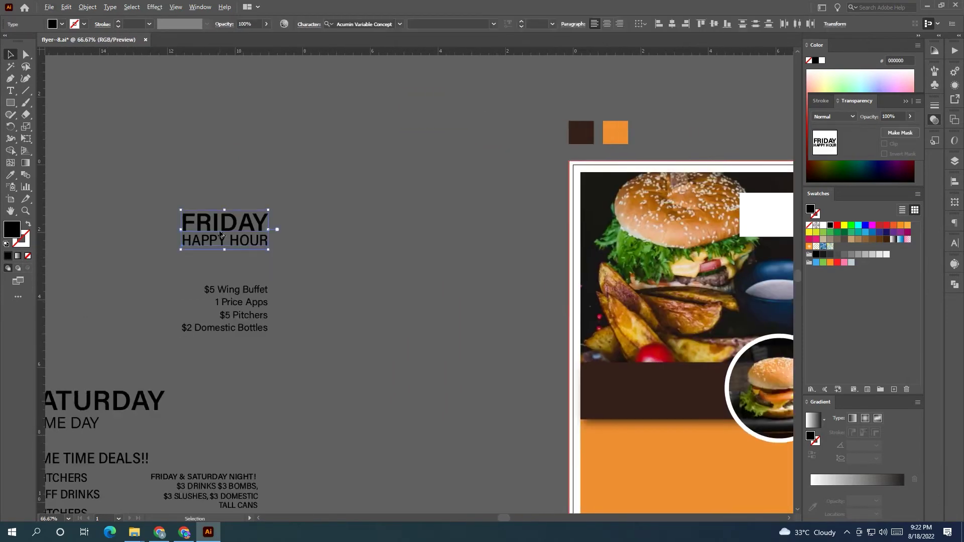
pyautogui.hotkey('ctrl', '-')
pyautogui.hotkey('ctrl', '-')
pyautogui.hscroll(2, 246, 238)
pyautogui.moveTo(207, 232); pyautogui.dragTo(491, 224)
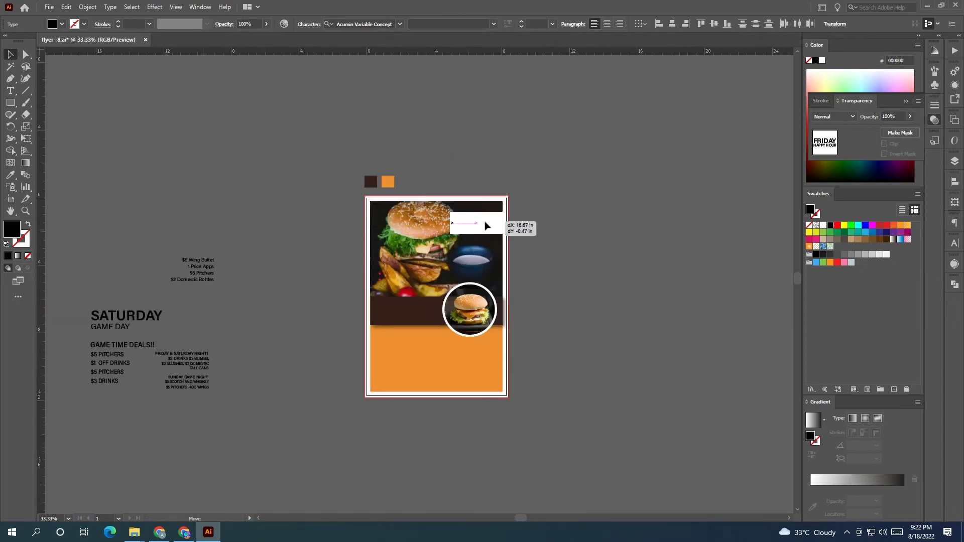
pyautogui.hotkey('ctrl', '+')
pyautogui.hotkey('ctrl', '+')
pyautogui.rightClick(422, 174)
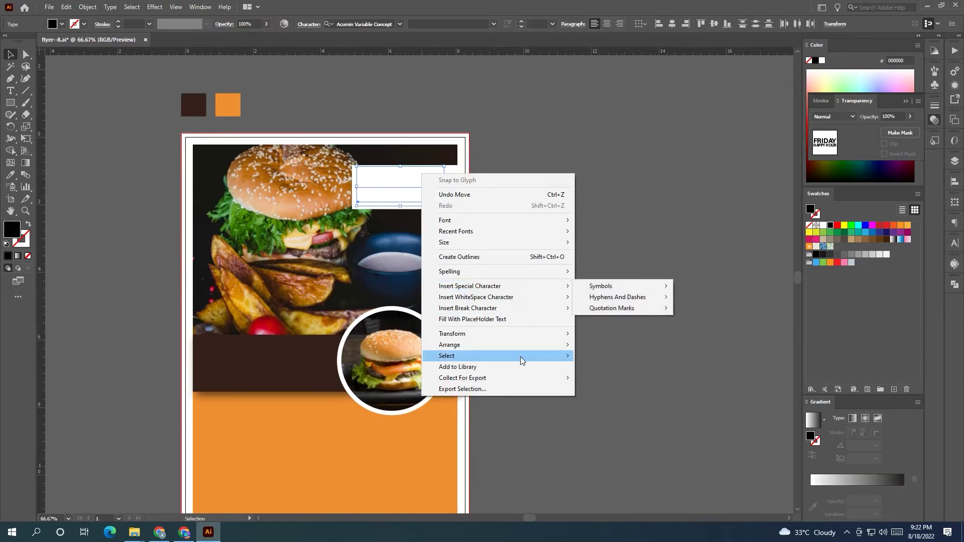
pyautogui.click(602, 345)
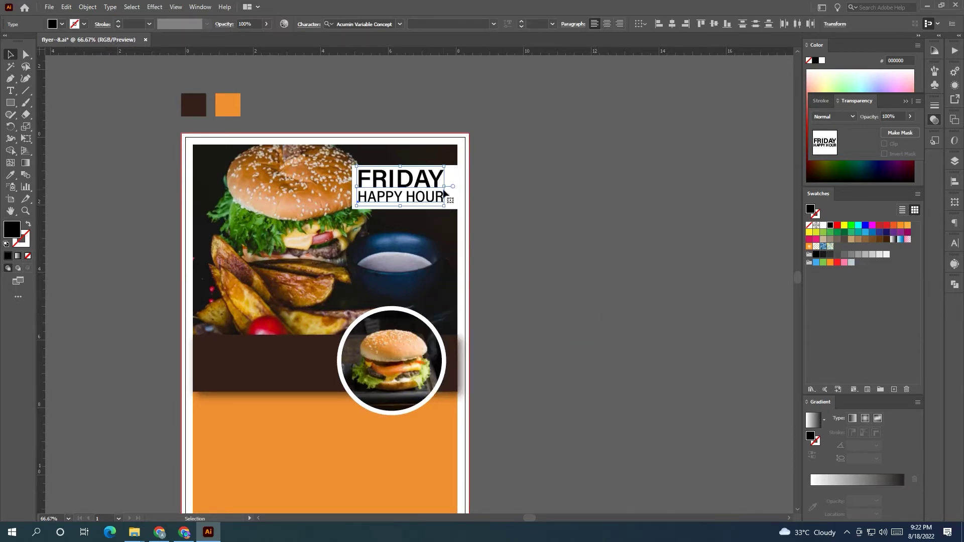
pyautogui.moveTo(429, 188); pyautogui.dragTo(432, 189)
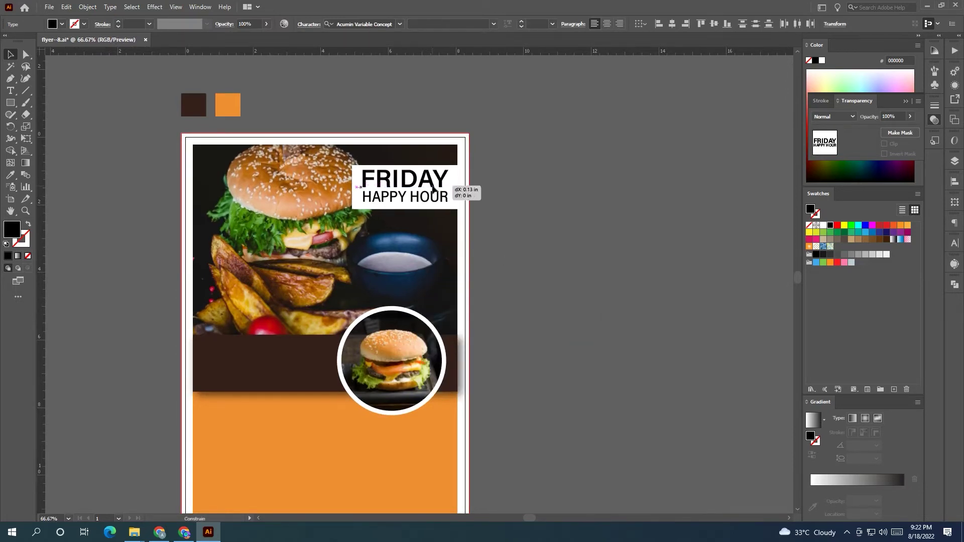
# Step: Nudge the heading right and down, then stretch the white box taller around it
pyautogui.click(554, 234)
pyautogui.moveTo(567, 238); pyautogui.dragTo(609, 238)
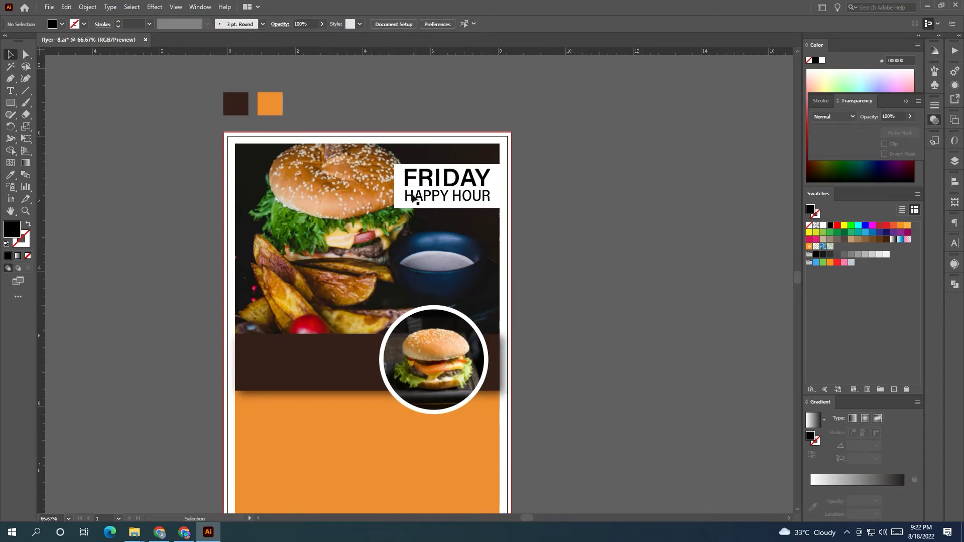
pyautogui.click(454, 197)
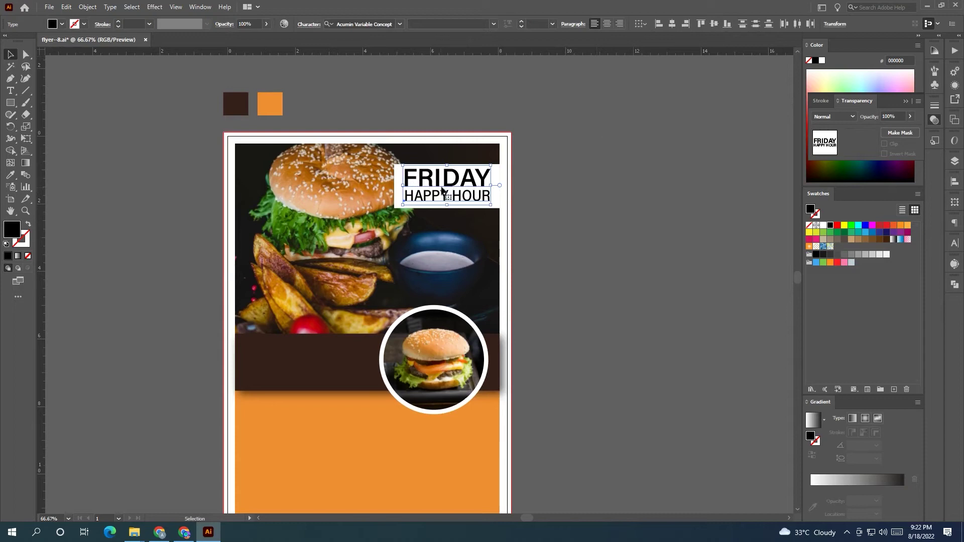
pyautogui.press('Right')
pyautogui.press('Right')
pyautogui.press('Right')
pyautogui.press('Right')
pyautogui.press('Down')
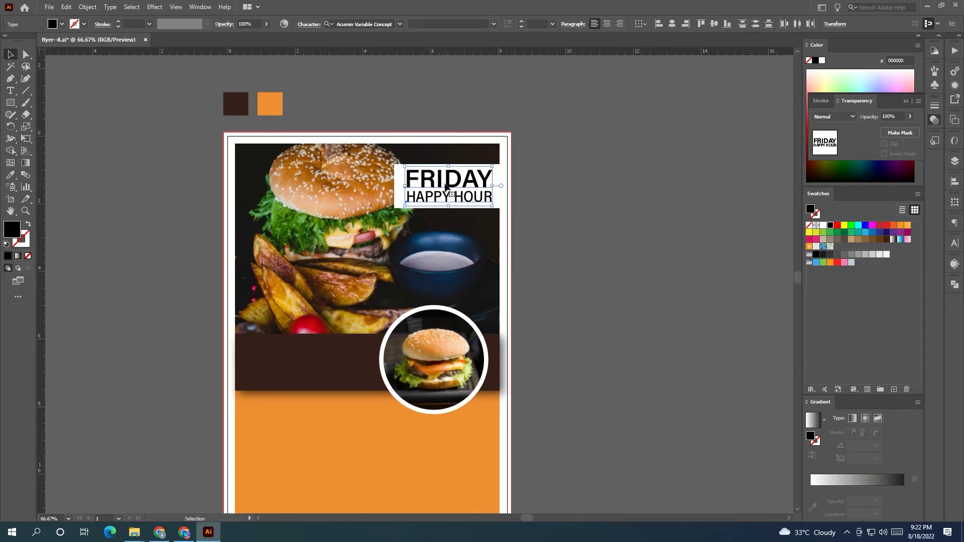
pyautogui.click(448, 164)
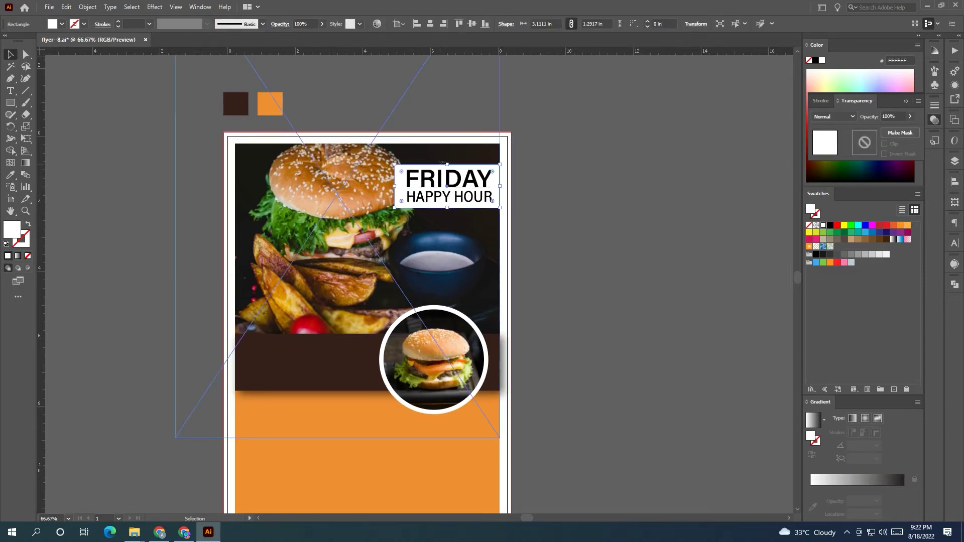
pyautogui.moveTo(448, 164); pyautogui.dragTo(447, 162)
pyautogui.click(546, 195)
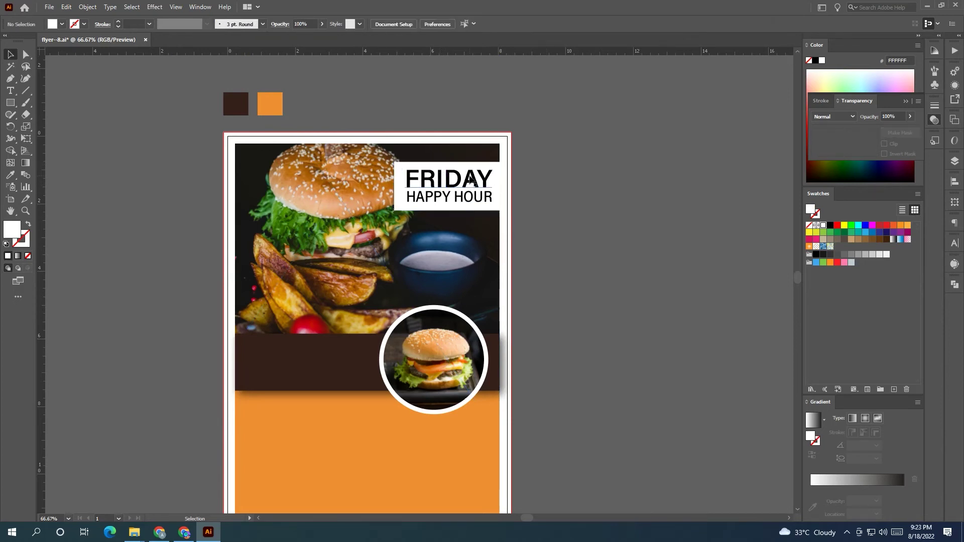
# Step: Colour FRIDAY with the sampled orange and raise its variable font weight
pyautogui.click(471, 179)
pyautogui.click(11, 175)
pyautogui.click(270, 104)
pyautogui.click(10, 54)
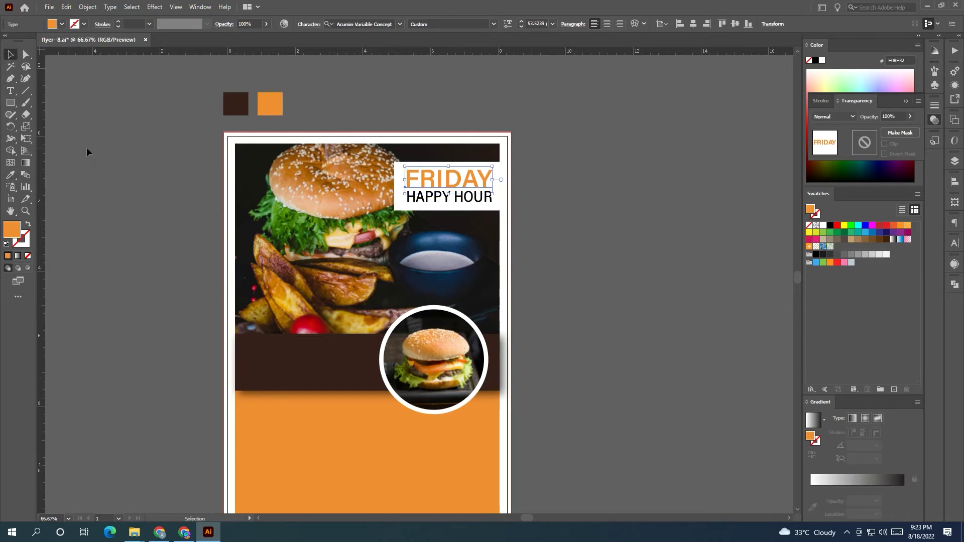
pyautogui.click(508, 24)
pyautogui.moveTo(454, 53); pyautogui.dragTo(466, 53)
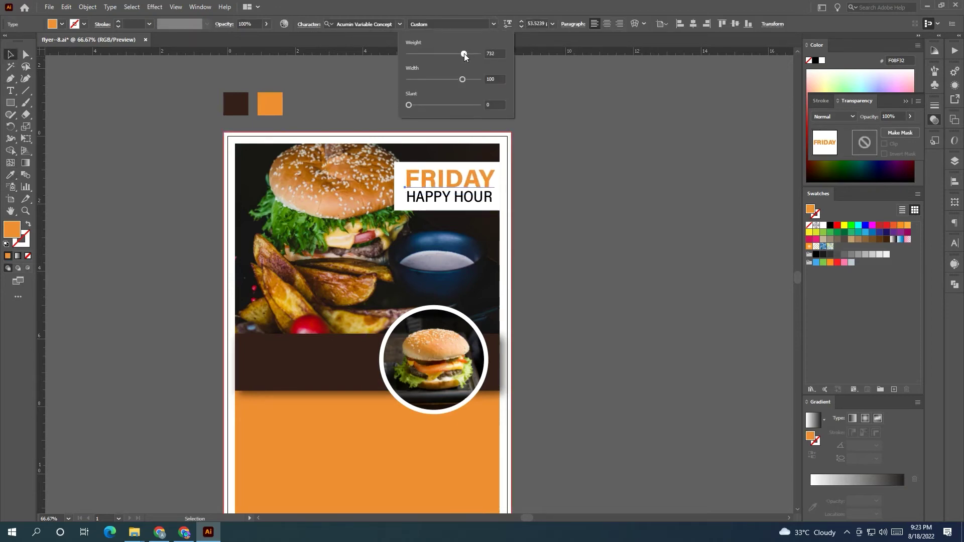
# Step: Stretch the HAPPY HOUR line wider to match FRIDAY
pyautogui.click(464, 204)
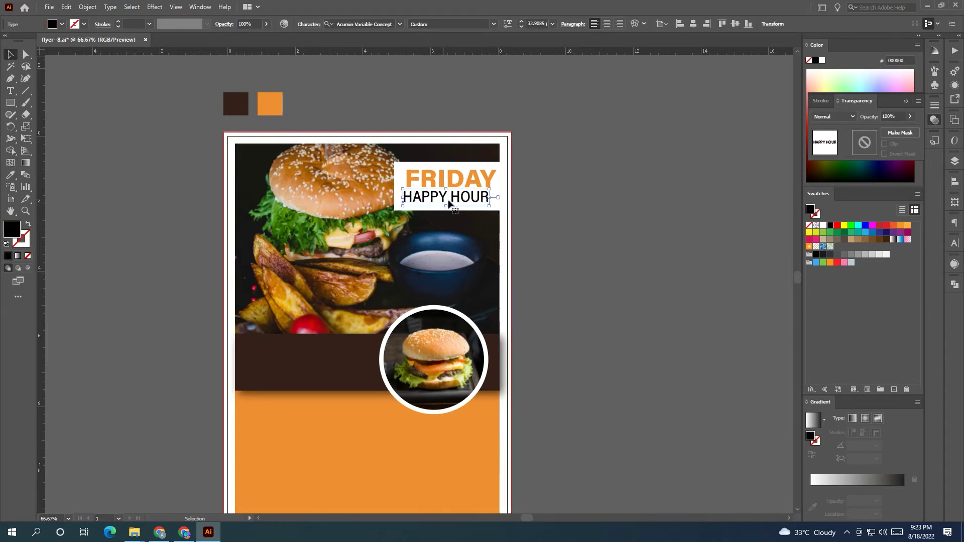
pyautogui.hotkey('ctrl', '+')
pyautogui.hotkey('ctrl', '+')
pyautogui.moveTo(401, 221); pyautogui.dragTo(405, 221)
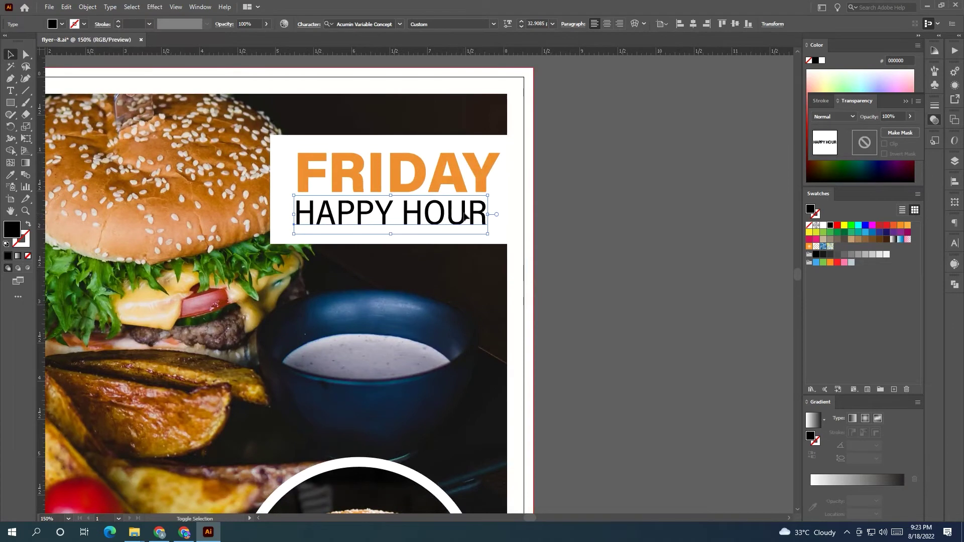
pyautogui.moveTo(484, 214); pyautogui.dragTo(501, 221)
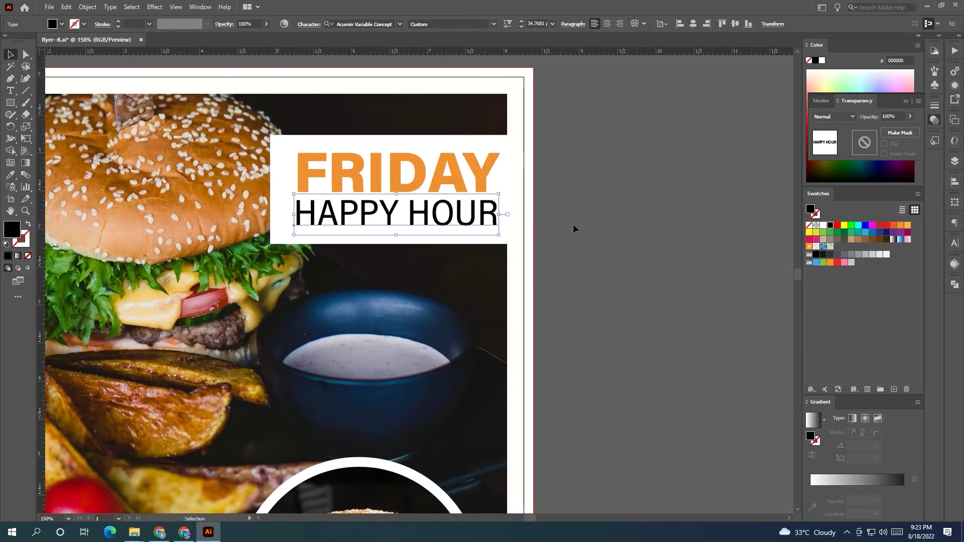
pyautogui.click(582, 225)
pyautogui.hotkey('ctrl', '1')
# Step: Colour HAPPY HOUR with the sampled dark brown
pyautogui.click(530, 221)
pyautogui.click(10, 174)
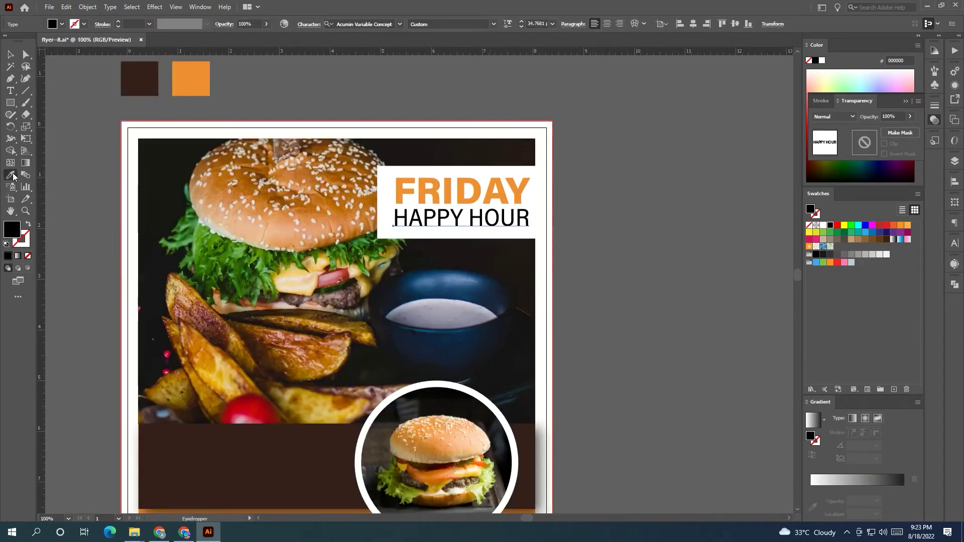
pyautogui.scroll(-3, 287, 391)
pyautogui.click(288, 391)
pyautogui.click(10, 54)
pyautogui.click(613, 239)
# Step: Nudge HAPPY HOUR right and align it with FRIDAY
pyautogui.click(504, 139)
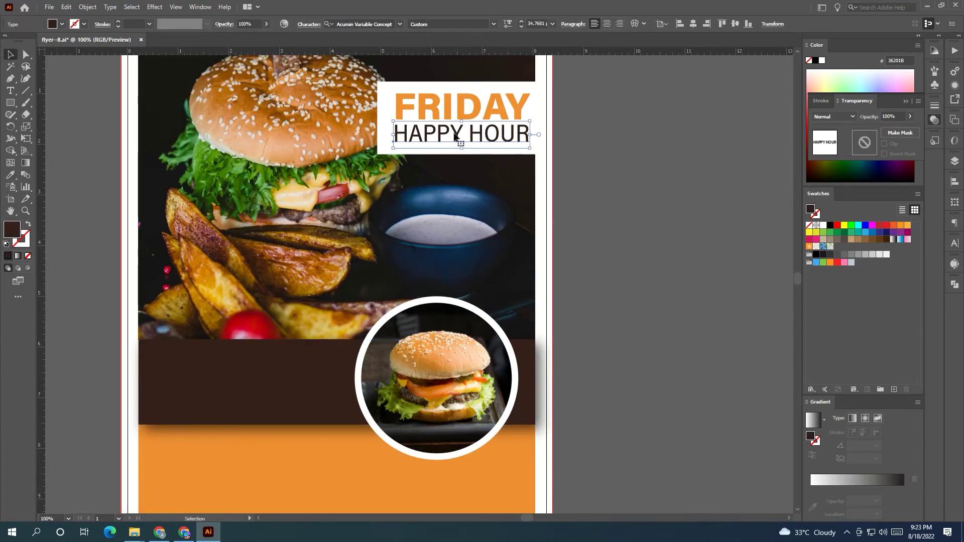
pyautogui.press('Right')
pyautogui.press('Right')
pyautogui.press('Right')
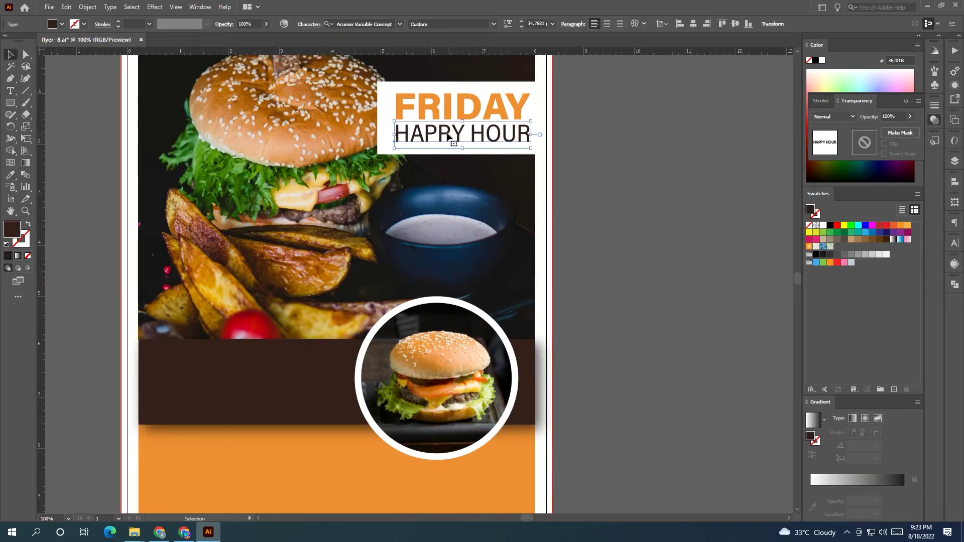
pyautogui.keyDown('shift'); pyautogui.click(504, 107); pyautogui.keyUp('shift')
pyautogui.click(686, 23)
pyautogui.click(669, 95)
# Step: Move the $5 Wing Buffet price list from the pasteboard onto the flyer
pyautogui.scroll(-1, 628, 143)
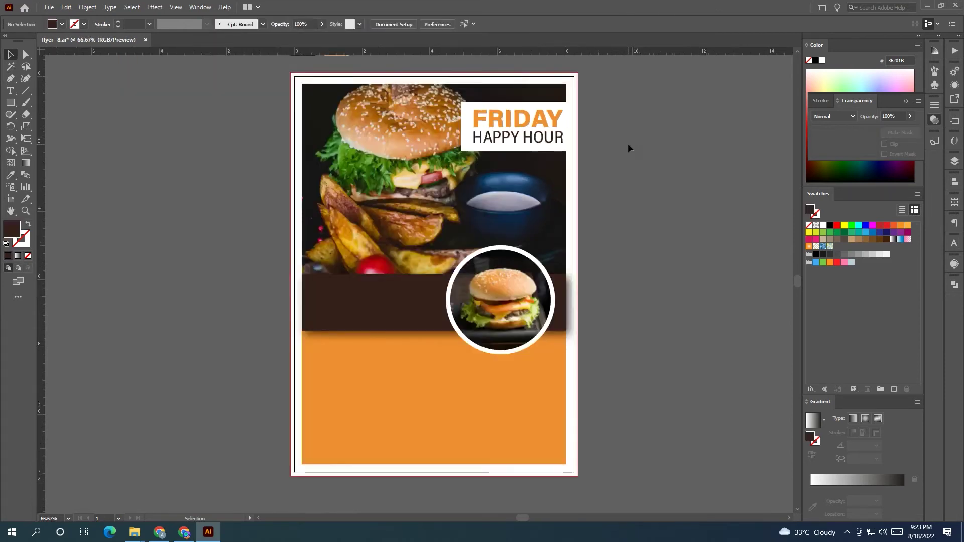
pyautogui.scroll(-1, 628, 143)
pyautogui.moveTo(415, 184); pyautogui.dragTo(530, 188)
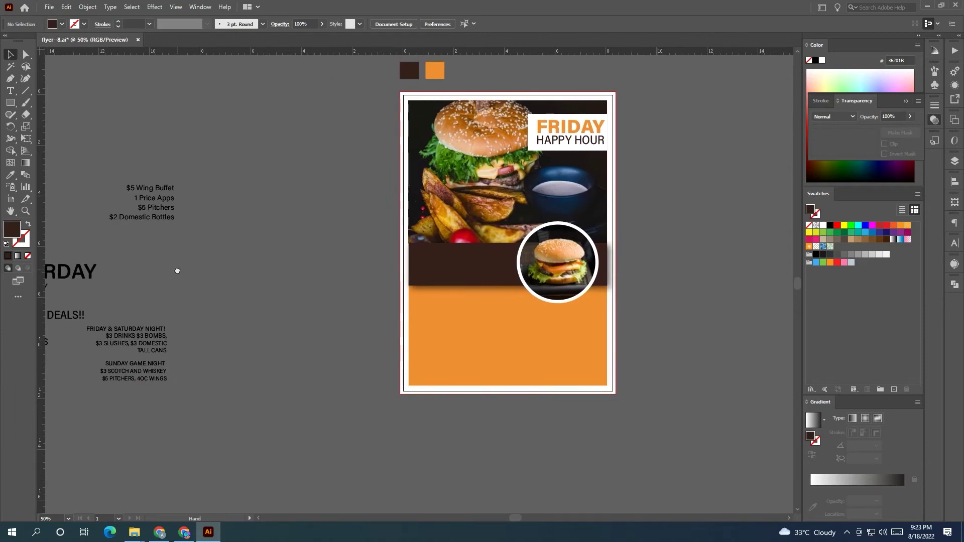
pyautogui.moveTo(177, 271); pyautogui.dragTo(238, 270)
pyautogui.click(216, 206)
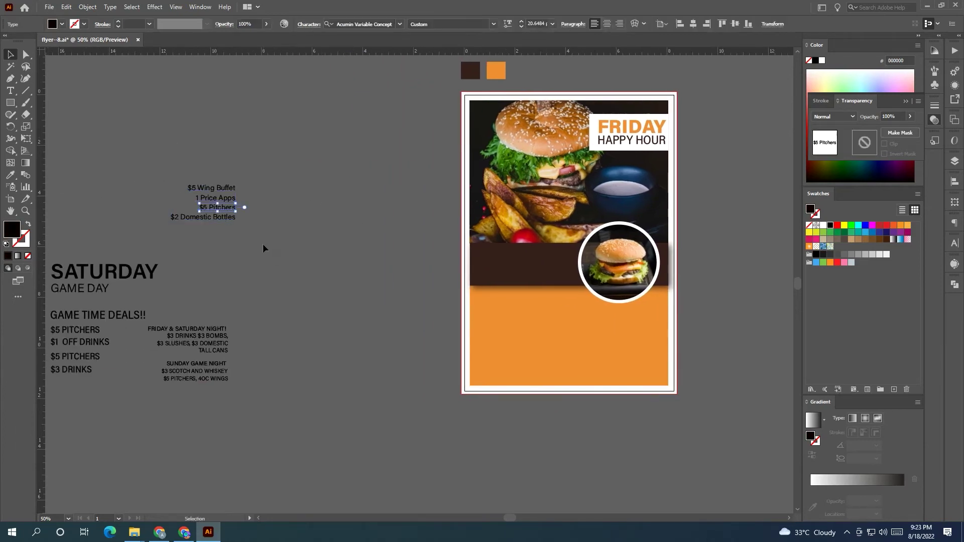
pyautogui.moveTo(221, 197); pyautogui.dragTo(640, 203)
# Step: Bring the price list in front of the burger photo
pyautogui.scroll(2, 640, 202)
pyautogui.scroll(-1, 640, 202)
pyautogui.rightClick(499, 219)
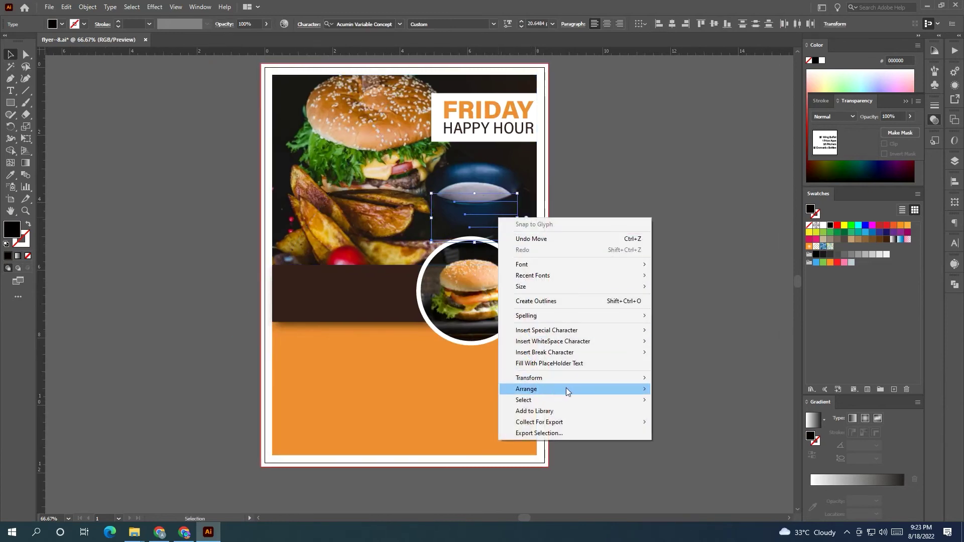
pyautogui.click(672, 388)
pyautogui.click(653, 346)
pyautogui.hotkey('ctrl', 'z')
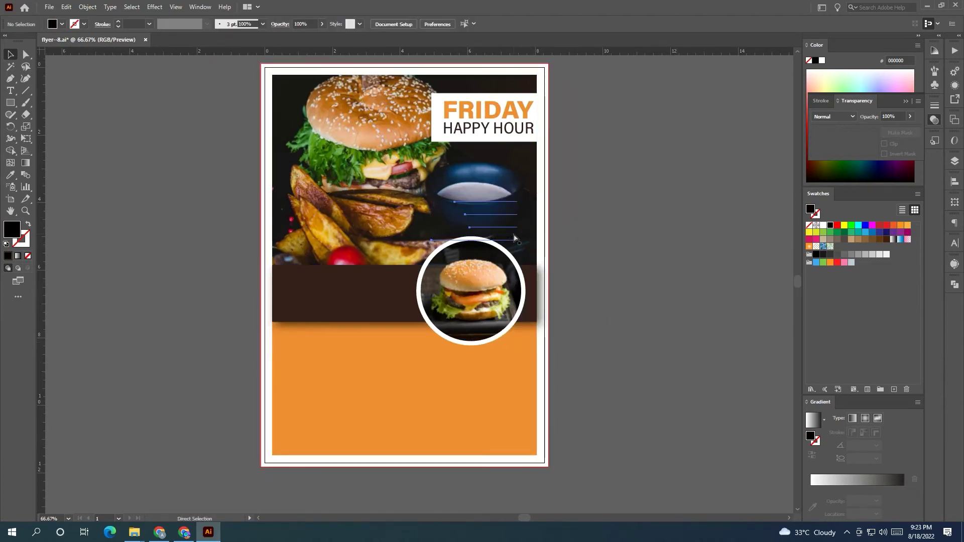
pyautogui.rightClick(509, 226)
pyautogui.click(692, 397)
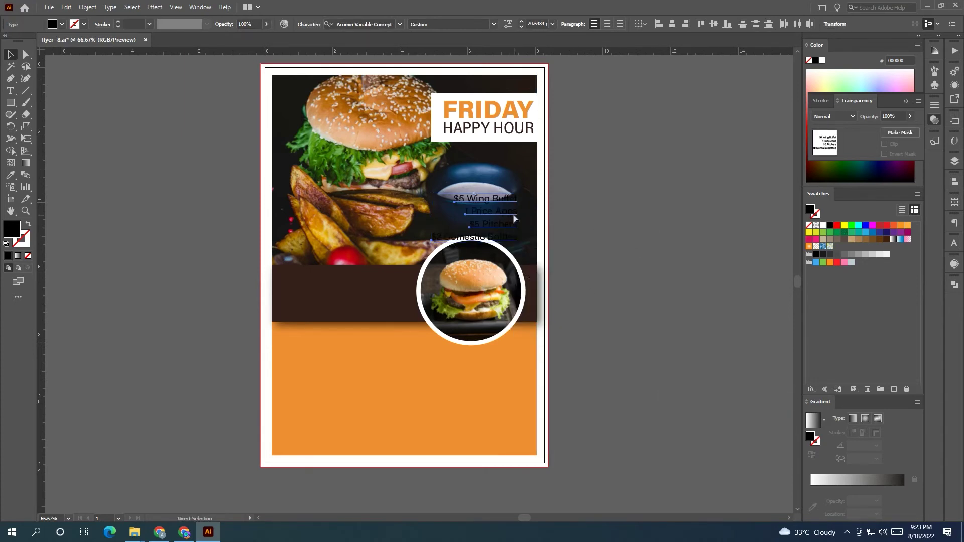
# Step: Group the price list lines, make them white, and place them beside the burger
pyautogui.hotkey('ctrl', 'g')
pyautogui.click(824, 227)
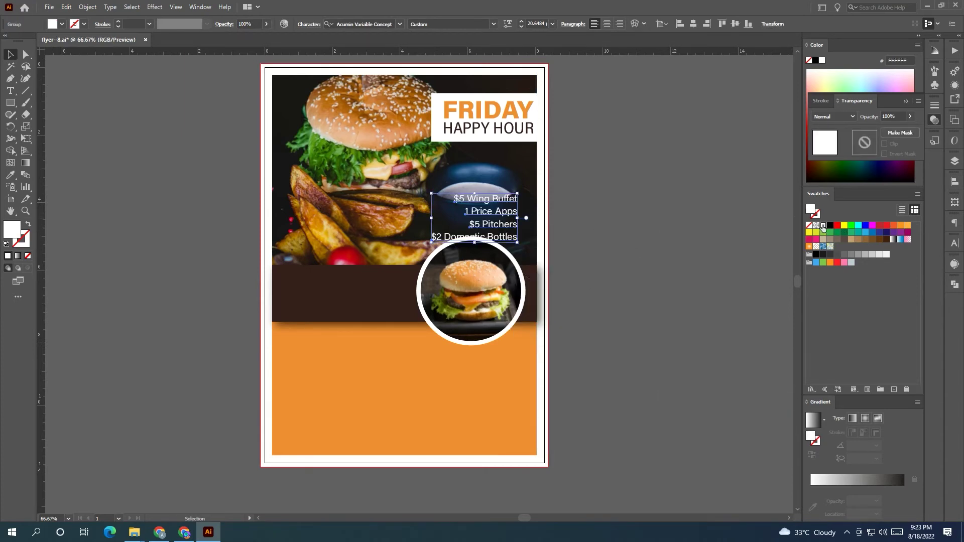
pyautogui.moveTo(488, 210); pyautogui.dragTo(496, 189)
pyautogui.moveTo(558, 211)
pyautogui.mouseDown()
pyautogui.moveTo(512, 221)
pyautogui.moveTo(468, 214)
pyautogui.mouseUp()
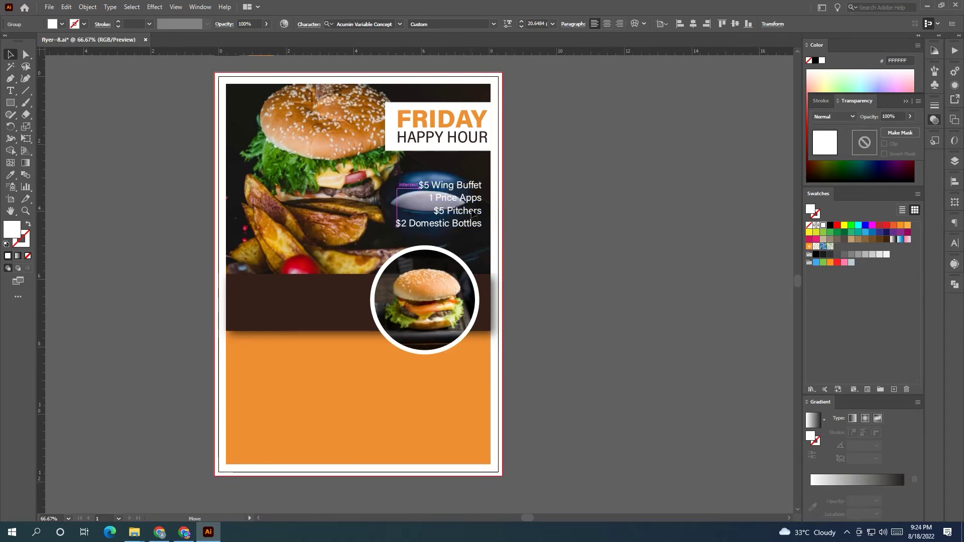
# Step: Scale the price list group up slightly by its corner handle
pyautogui.moveTo(398, 230); pyautogui.dragTo(404, 234)
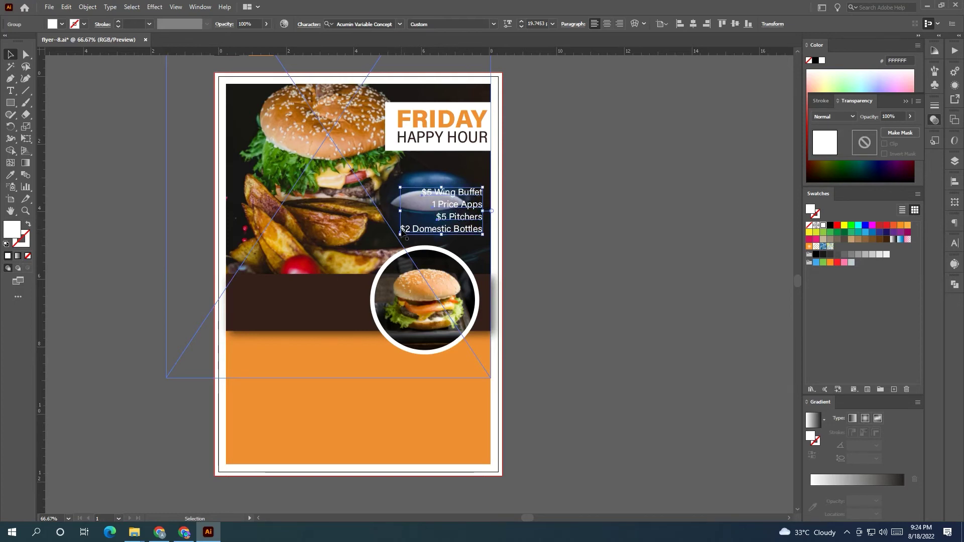
pyautogui.click(601, 246)
pyautogui.moveTo(596, 243); pyautogui.dragTo(556, 236)
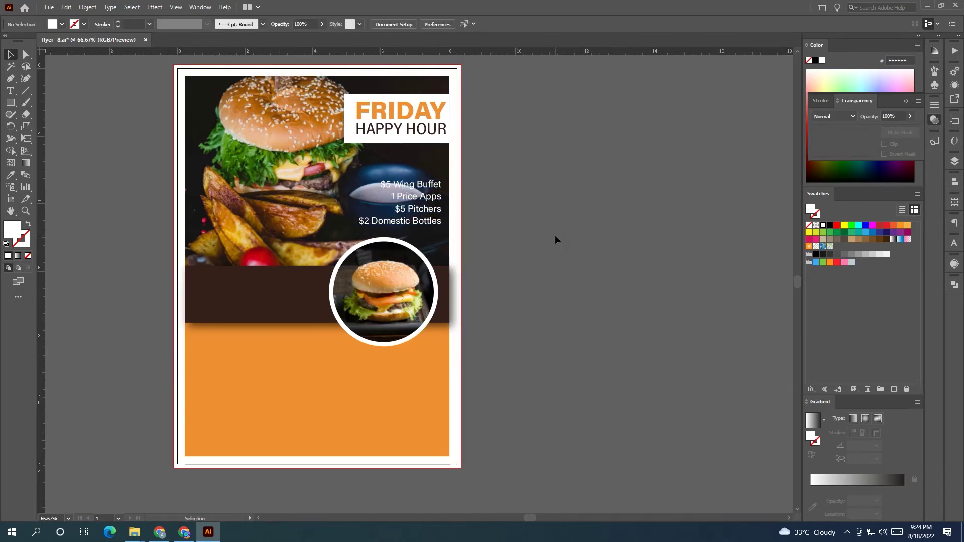
pyautogui.click(431, 208)
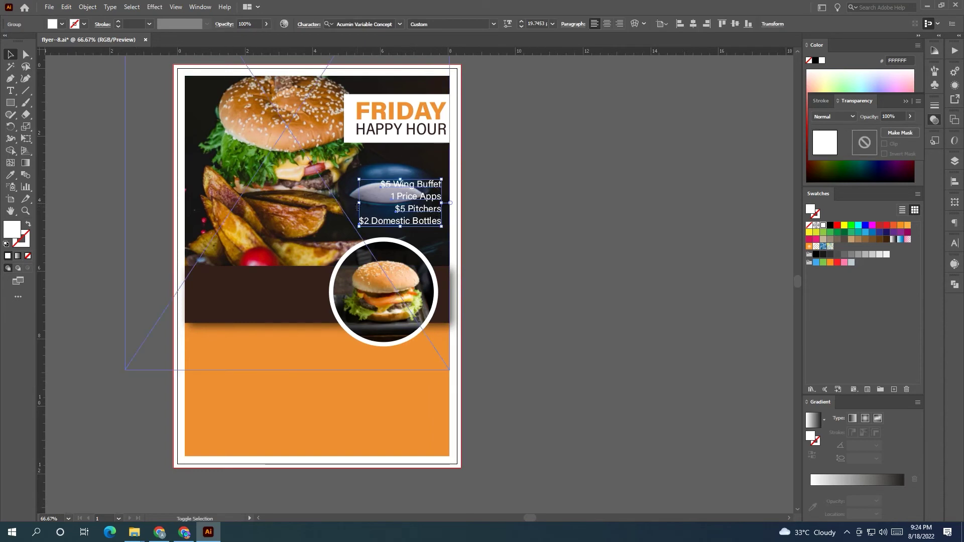
pyautogui.moveTo(357, 205); pyautogui.dragTo(357, 203)
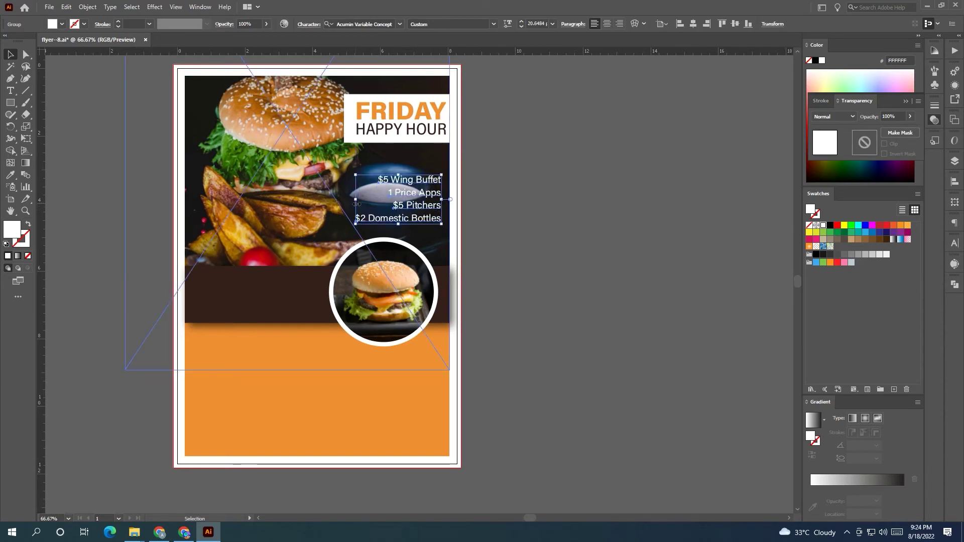
pyautogui.click(548, 213)
pyautogui.moveTo(548, 212); pyautogui.dragTo(641, 209)
# Step: Drag the SATURDAY heading toward the dark band, then undo that move
pyautogui.scroll(-1, 640, 204)
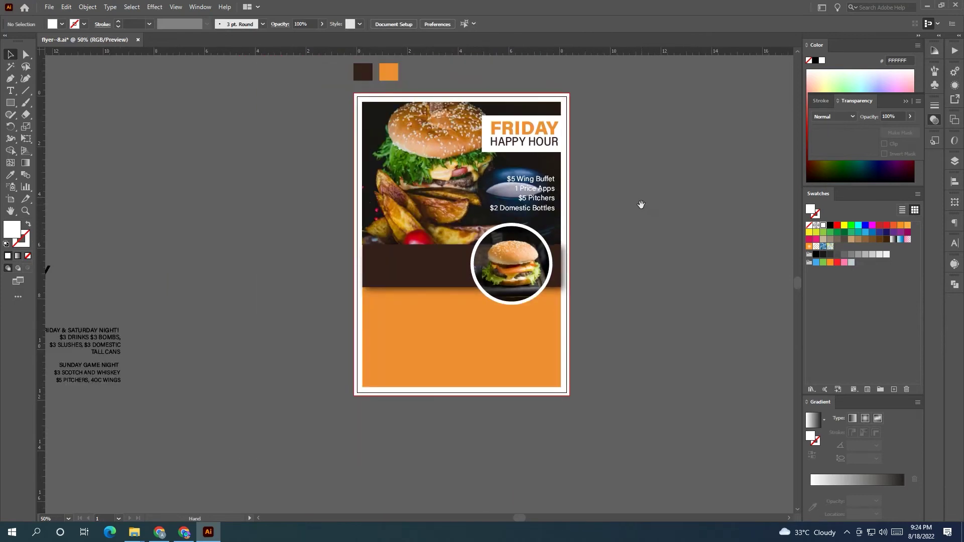
pyautogui.hscroll(-2, 446, 279)
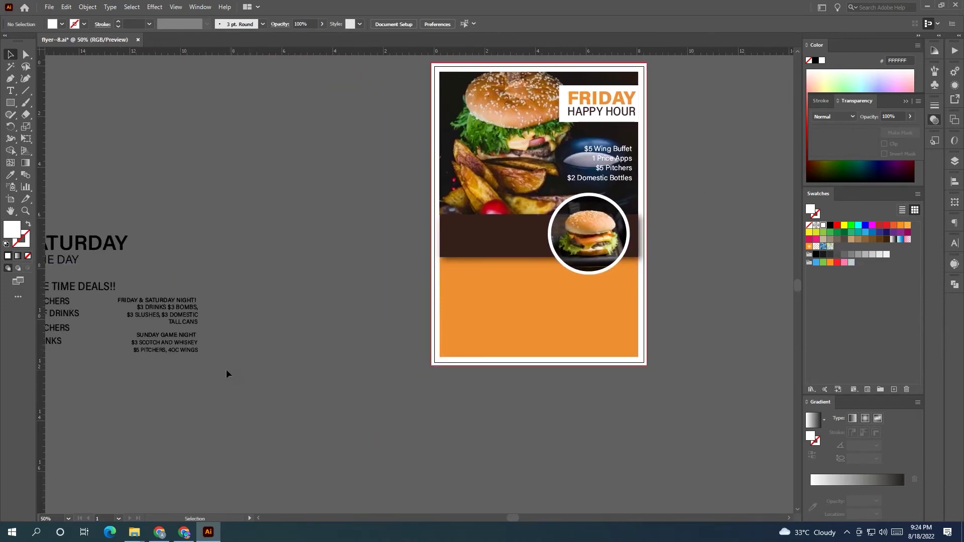
pyautogui.hscroll(-3, 284, 316)
pyautogui.scroll(1, 284, 316)
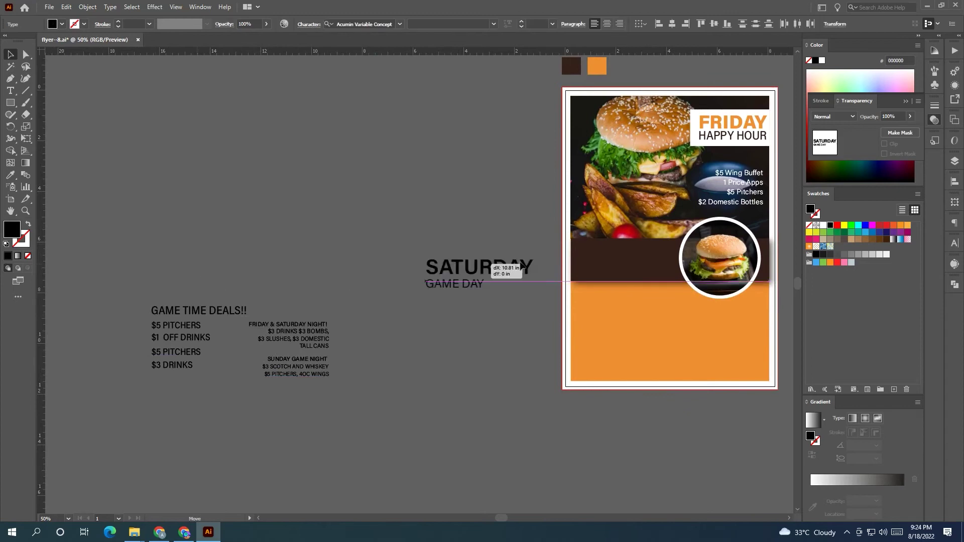
pyautogui.moveTo(211, 275); pyautogui.dragTo(623, 270)
pyautogui.hscroll(2, 393, 294)
pyautogui.scroll(1, 394, 294)
pyautogui.hotkey('ctrl', 'z')
# Step: Move the SATURDAY heading toward the flyer and bring it to front
pyautogui.scroll(-2, 341, 268)
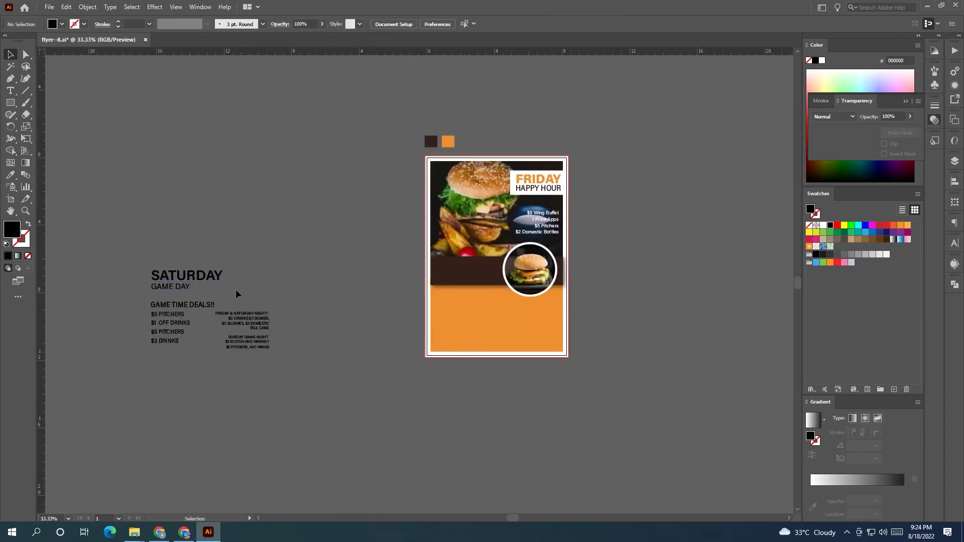
pyautogui.scroll(1, 232, 290)
pyautogui.moveTo(140, 275)
pyautogui.mouseDown()
pyautogui.moveTo(598, 260)
pyautogui.moveTo(434, 267)
pyautogui.mouseUp()
pyautogui.rightClick(459, 271)
pyautogui.click(659, 446)
# Step: Place the SATURDAY heading on the dark band, nudge it down, and make it white
pyautogui.hscroll(10, 342, 426)
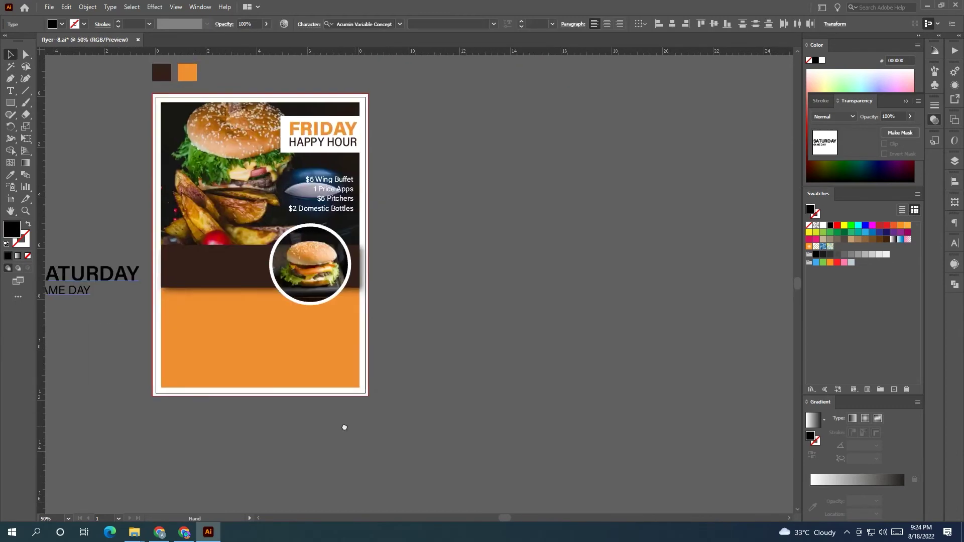
pyautogui.hscroll(-4, 200, 323)
pyautogui.moveTo(223, 287); pyautogui.dragTo(359, 271)
pyautogui.hotkey('ctrl', '+')
pyautogui.press('Down')
pyautogui.press('Down')
pyautogui.press('Down')
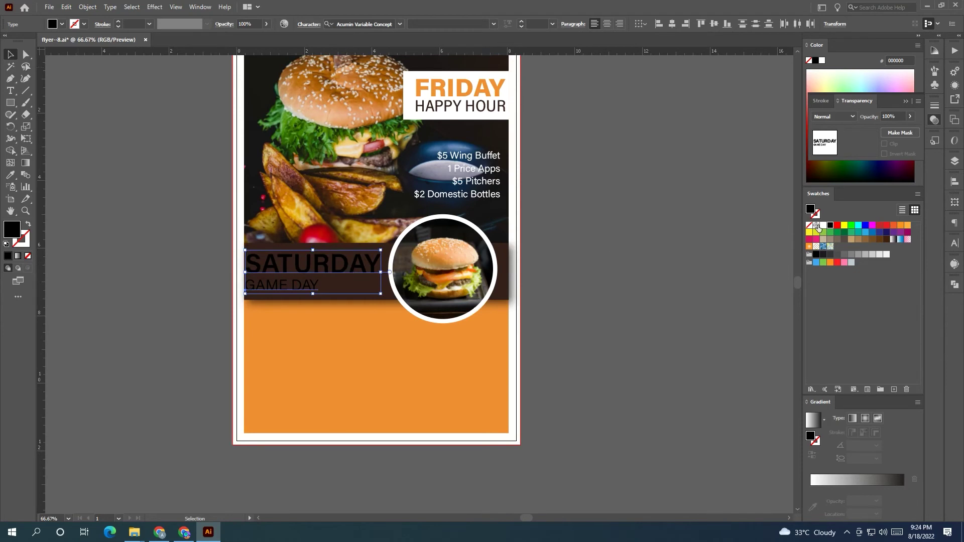
pyautogui.click(823, 225)
# Step: Colour the GAME DAY line with the flyer's orange
pyautogui.click(307, 286)
pyautogui.click(10, 176)
pyautogui.click(312, 337)
pyautogui.click(10, 55)
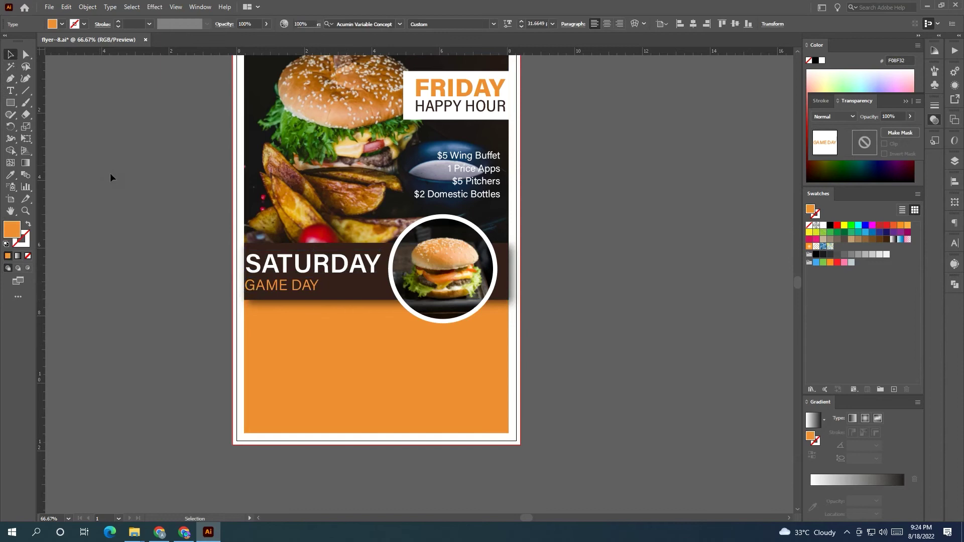
pyautogui.hscroll(3, 110, 173)
pyautogui.click(221, 261)
# Step: Colour SATURDAY with the flyer's orange and make GAME DAY white
pyautogui.click(10, 175)
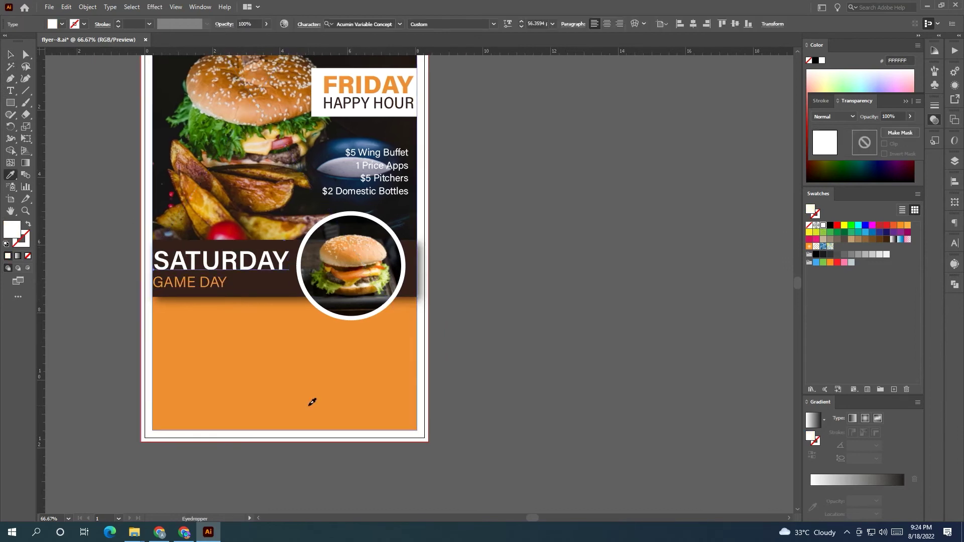
pyautogui.click(312, 400)
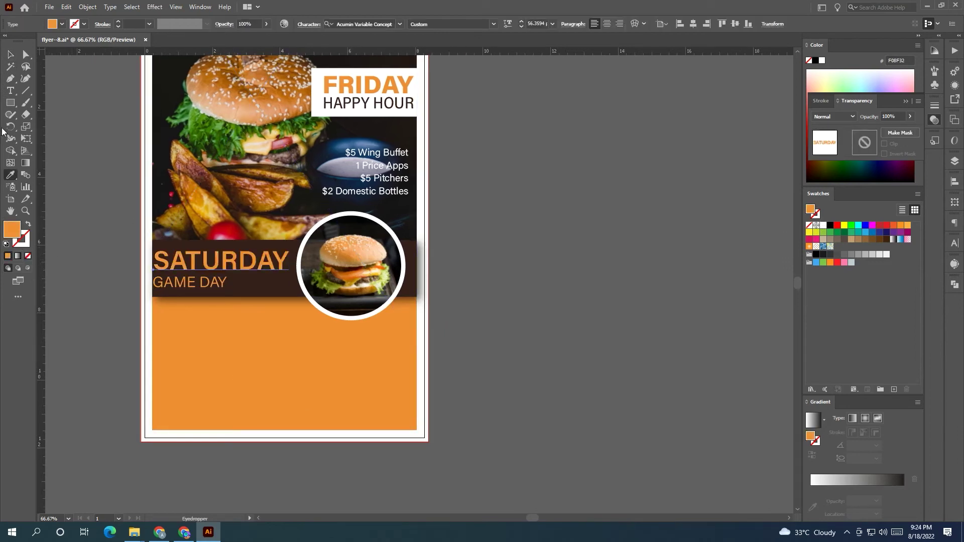
pyautogui.click(10, 54)
pyautogui.click(191, 282)
pyautogui.click(830, 225)
pyautogui.click(592, 305)
# Step: Make the SATURDAY / GAME DAY heading box slightly narrower
pyautogui.hotkey('ctrl', '-')
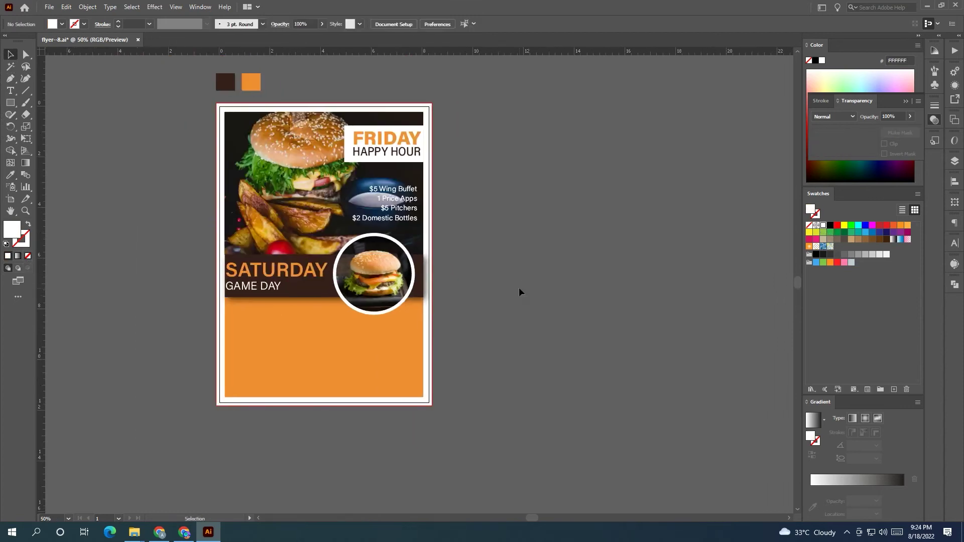
pyautogui.scroll(1, 240, 273)
pyautogui.click(241, 298)
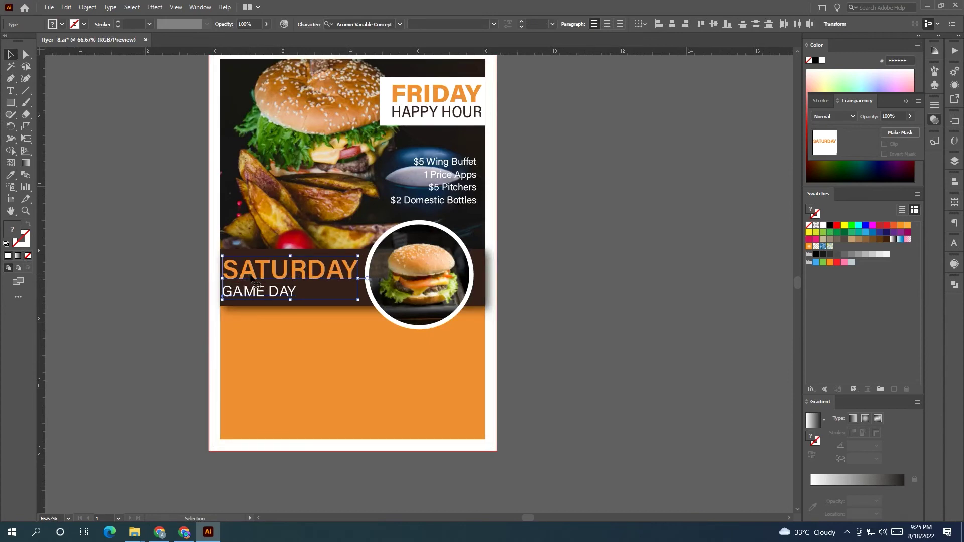
pyautogui.moveTo(356, 279); pyautogui.dragTo(352, 279)
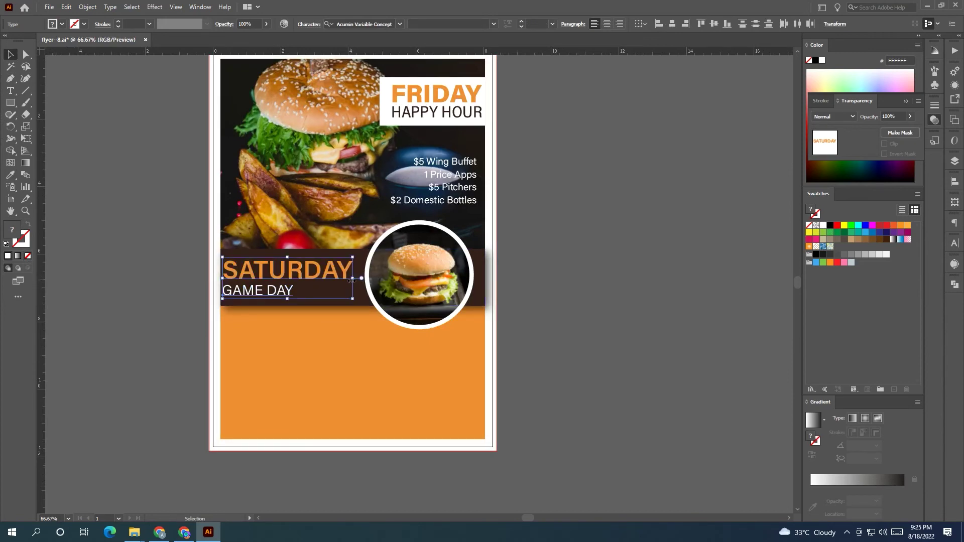
pyautogui.click(558, 286)
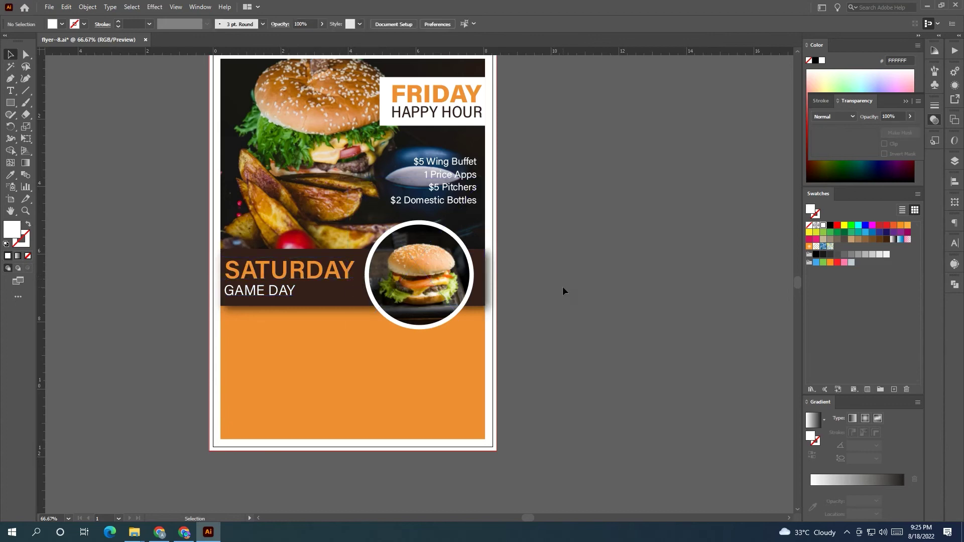
# Step: Move the GAME TIME DEALS list from the pasteboard onto the orange area
pyautogui.moveTo(560, 289); pyautogui.dragTo(521, 295)
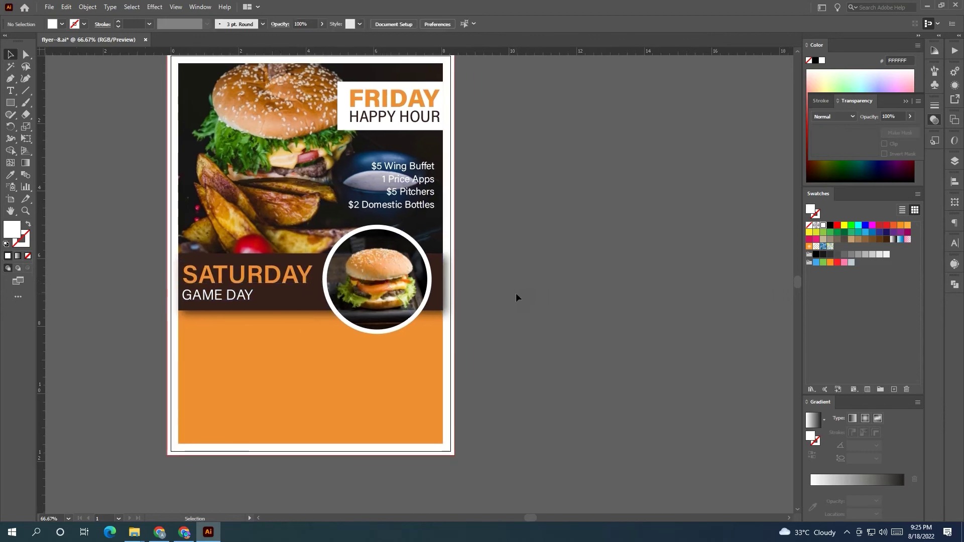
pyautogui.scroll(-1, 516, 296)
pyautogui.hscroll(-1, 190, 299)
pyautogui.hscroll(-5, 336, 342)
pyautogui.moveTo(116, 284)
pyautogui.mouseDown()
pyautogui.moveTo(594, 286)
pyautogui.moveTo(344, 288)
pyautogui.mouseUp()
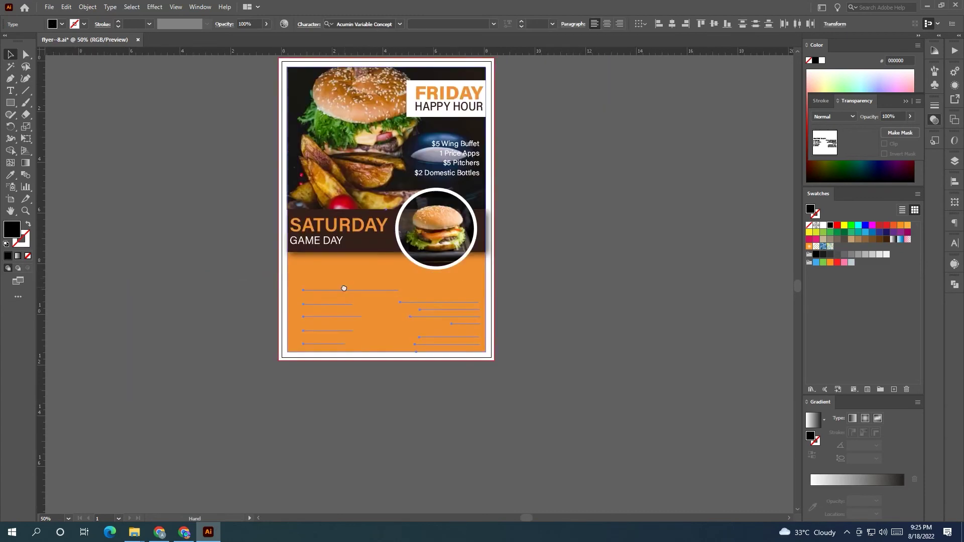
# Step: Bring the deals list in front of the orange area and shift it up-left
pyautogui.scroll(1, 366, 295)
pyautogui.rightClick(367, 296)
pyautogui.moveTo(422, 467)
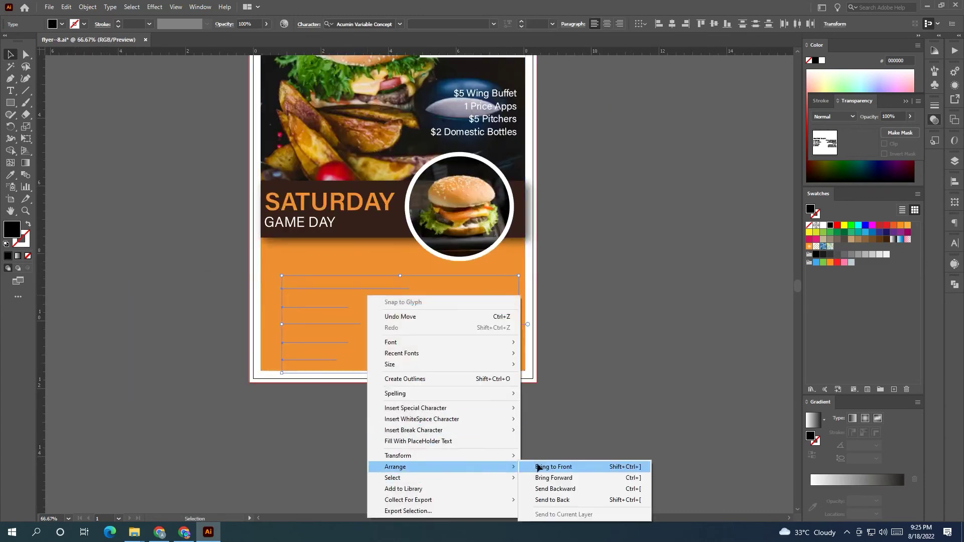
pyautogui.click(538, 468)
pyautogui.moveTo(461, 315); pyautogui.dragTo(446, 300)
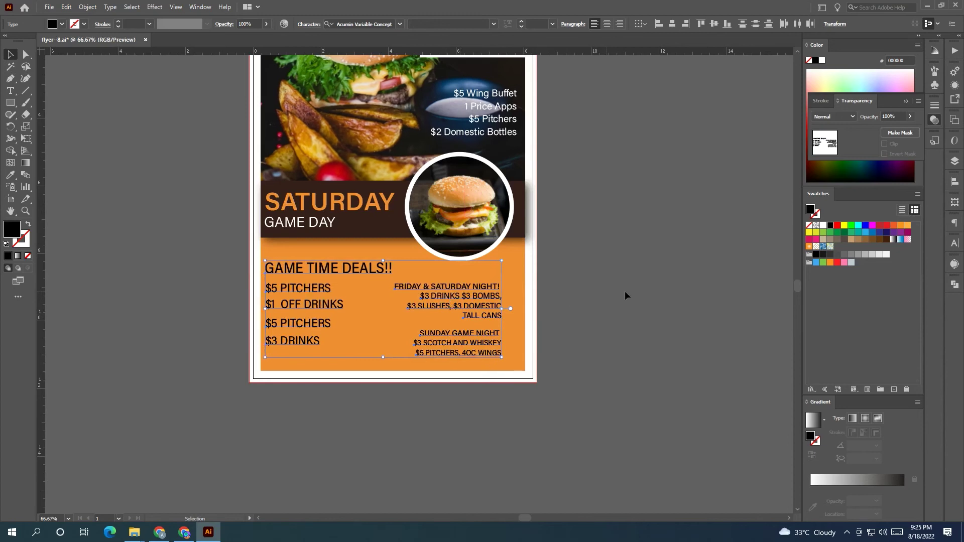
pyautogui.click(633, 307)
# Step: Nudge the FRIDAY & SATURDAY NIGHT! and SUNDAY GAME NIGHT blocks slightly right
pyautogui.click(477, 295)
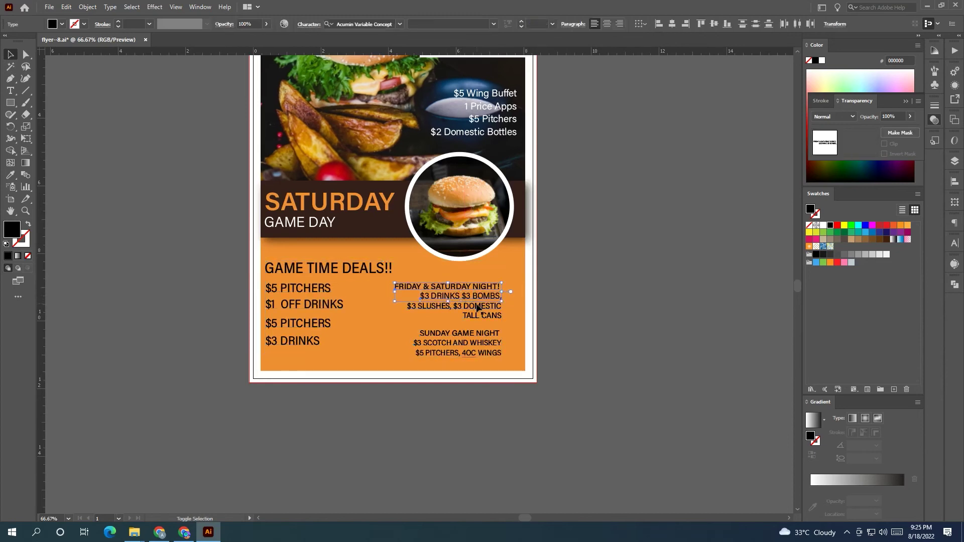
pyautogui.keyDown('shift'); pyautogui.click(482, 339); pyautogui.keyUp('shift')
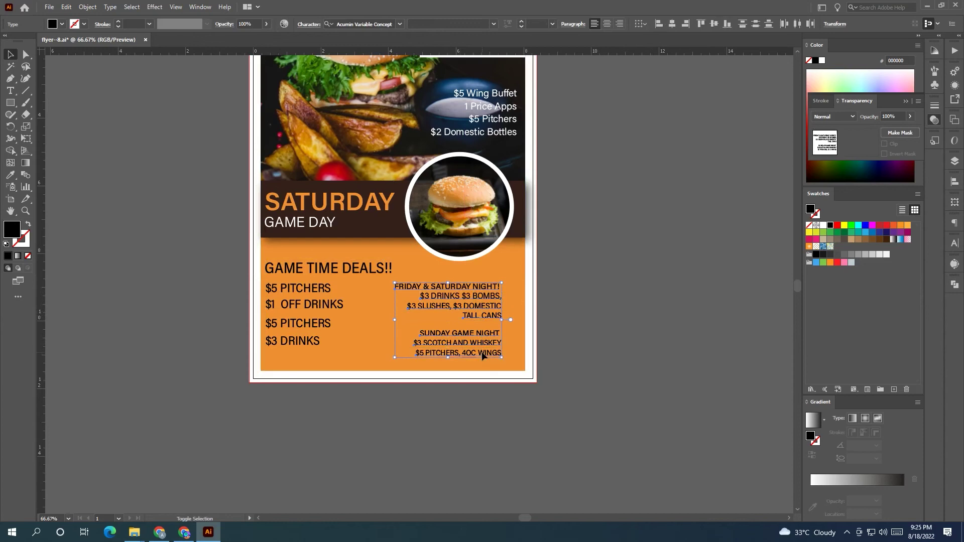
pyautogui.hotkey('shift', 'Right')
pyautogui.hotkey('shift', 'Right')
pyautogui.hotkey('shift', 'Right')
pyautogui.hotkey('shift', 'Right')
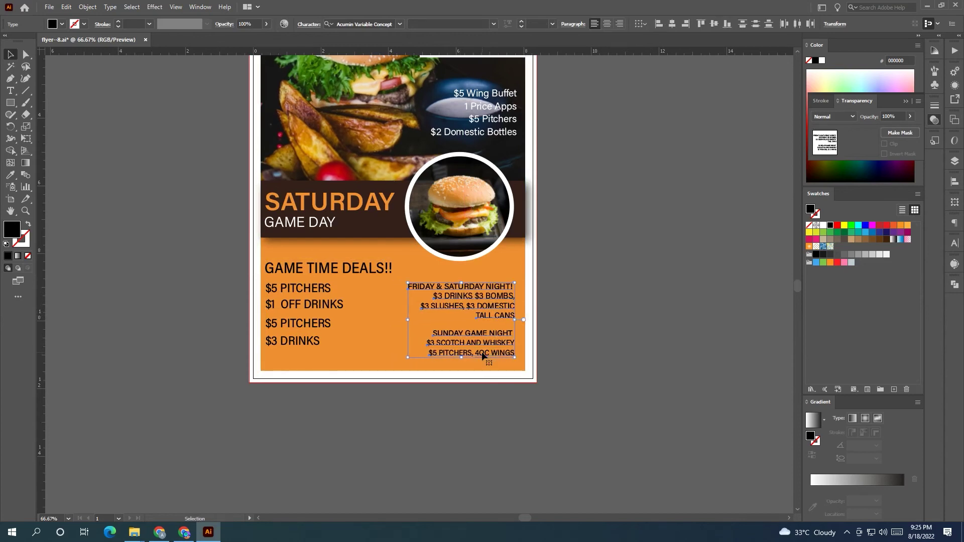
pyautogui.hotkey('shift', 'Left')
pyautogui.hotkey('shift', 'Left')
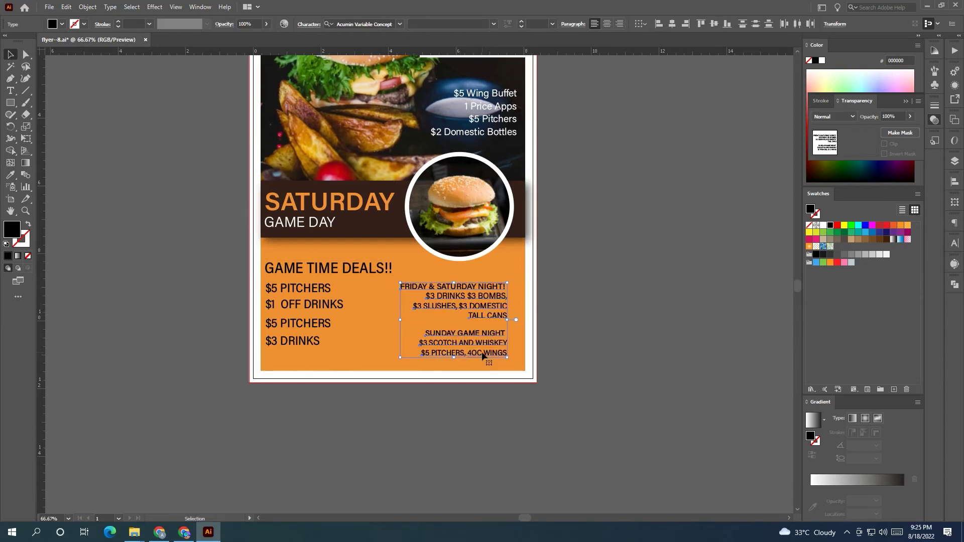
pyautogui.click(586, 333)
pyautogui.moveTo(586, 334); pyautogui.dragTo(480, 336)
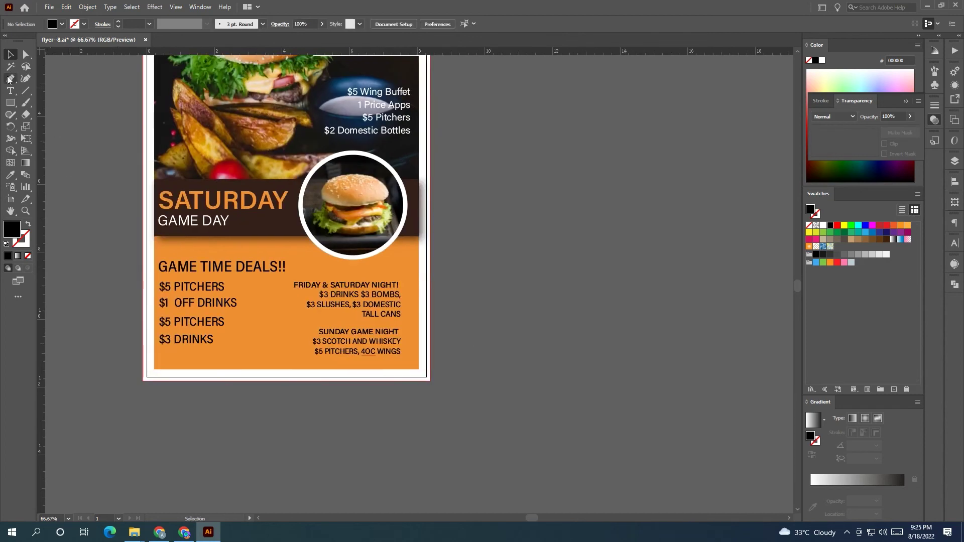
# Step: Draw a vertical divider line beside the right-hand specials column
pyautogui.click(407, 282)
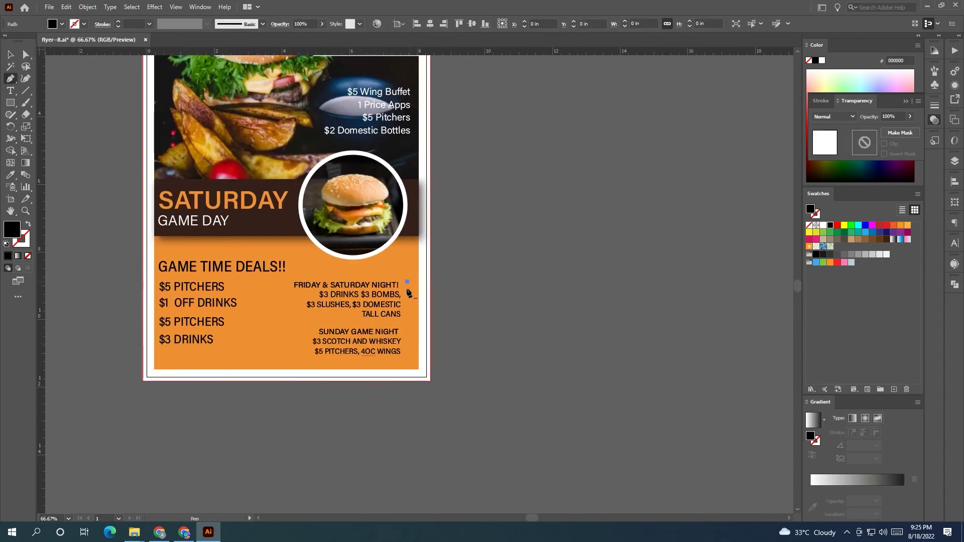
pyautogui.click(407, 354)
pyautogui.press('v')
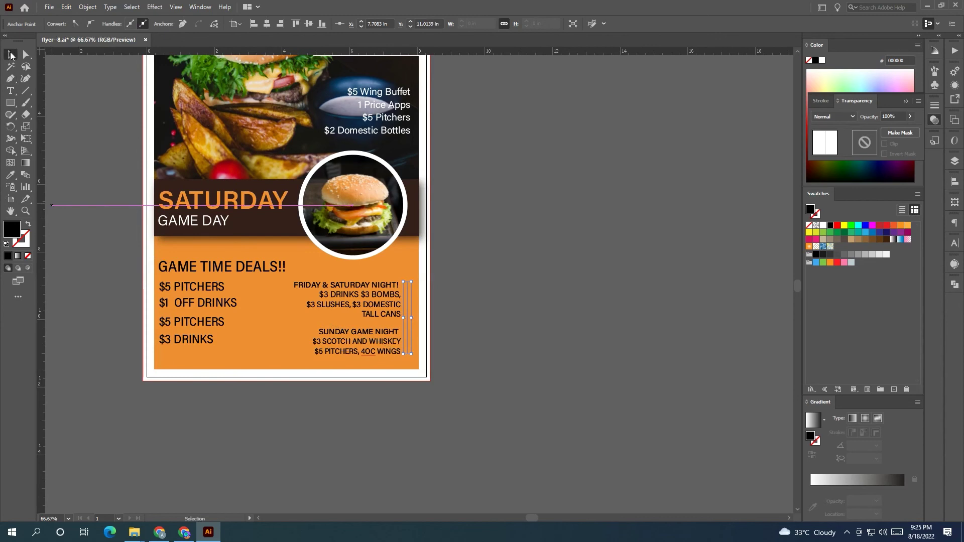
pyautogui.click(71, 208)
# Step: Give the divider line a 4 pt white stroke
pyautogui.click(408, 316)
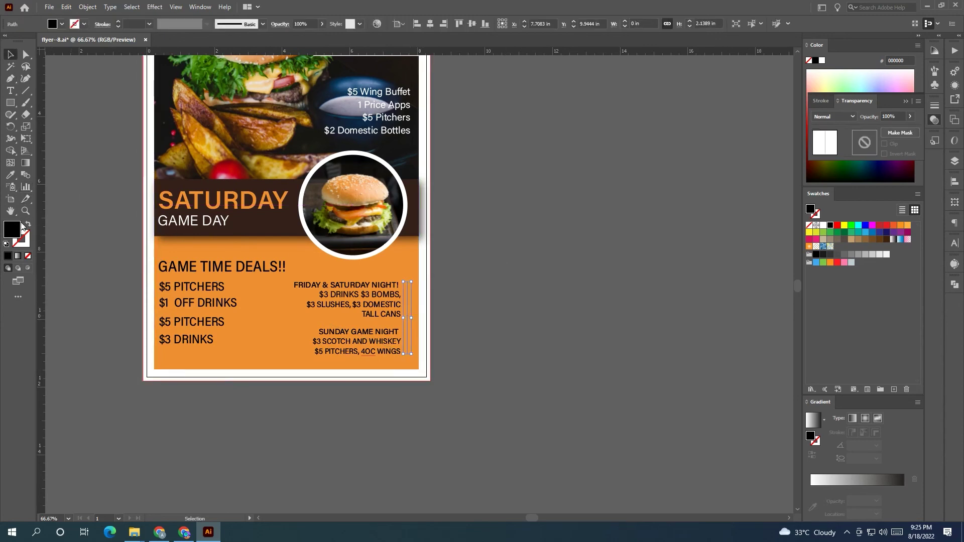
pyautogui.click(119, 25)
pyautogui.click(119, 25)
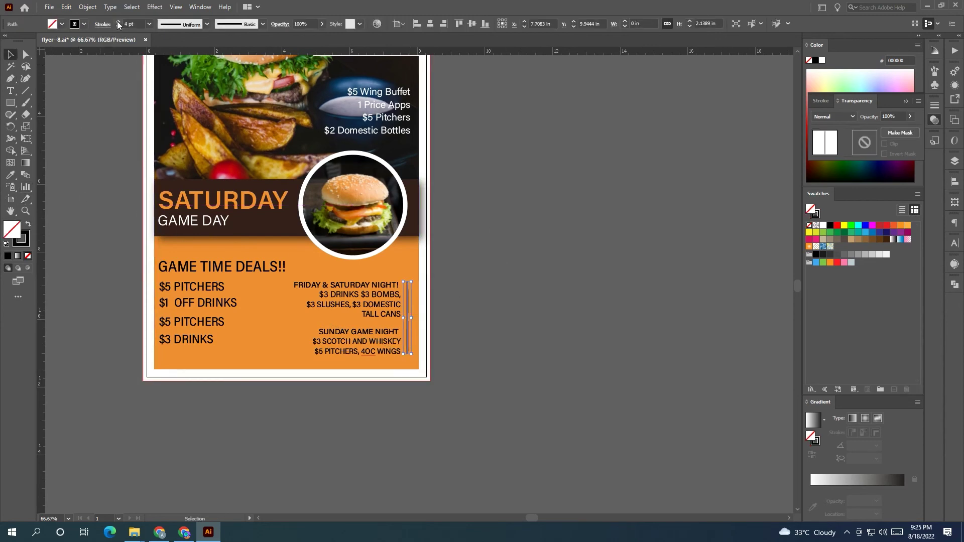
pyautogui.click(819, 217)
pyautogui.click(823, 225)
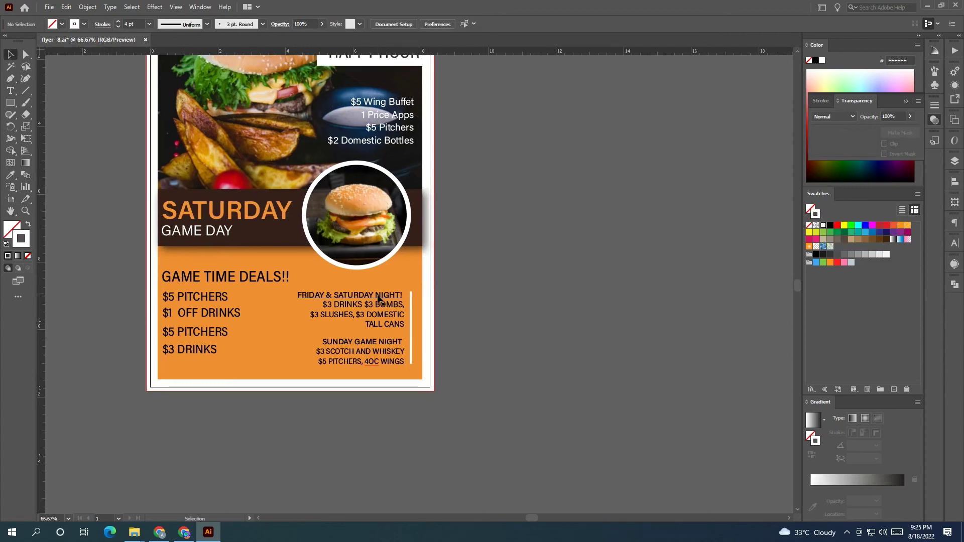
pyautogui.click(377, 329)
# Step: Make both weekend headings white with no stroke, and increase their font weight and width
pyautogui.keyDown('shift'); pyautogui.click(381, 345); pyautogui.keyUp('shift')
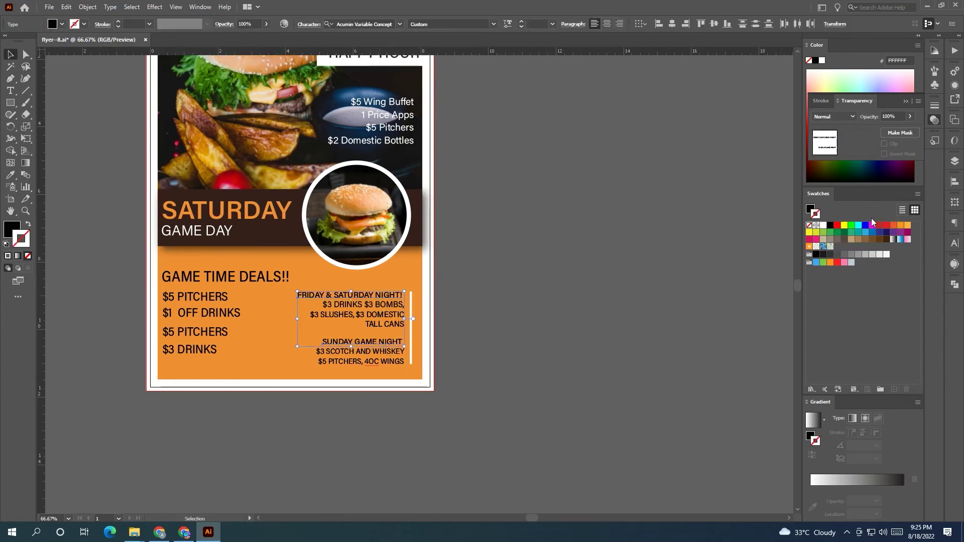
pyautogui.click(822, 226)
pyautogui.click(508, 23)
pyautogui.moveTo(438, 54); pyautogui.dragTo(441, 54)
pyautogui.click(16, 229)
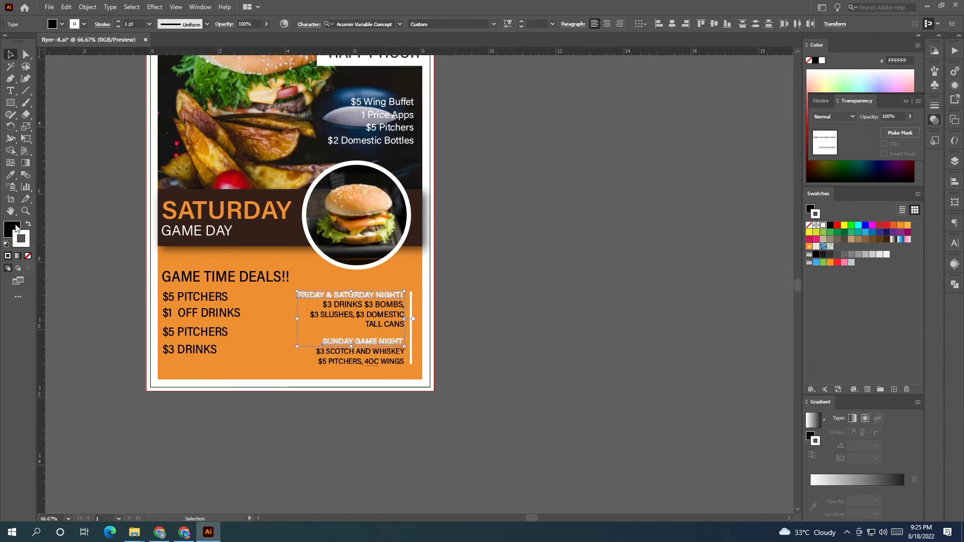
pyautogui.click(28, 224)
pyautogui.click(28, 255)
pyautogui.click(12, 228)
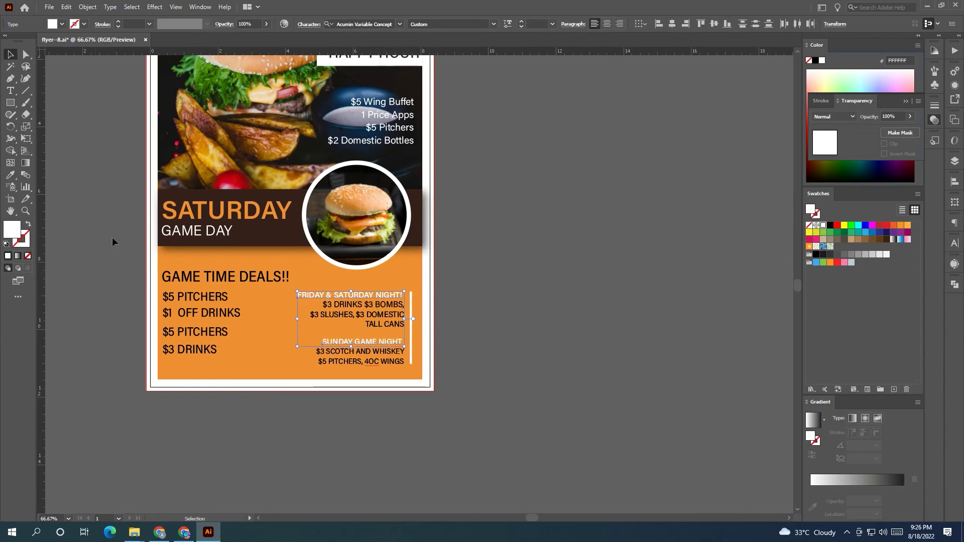
pyautogui.click(507, 24)
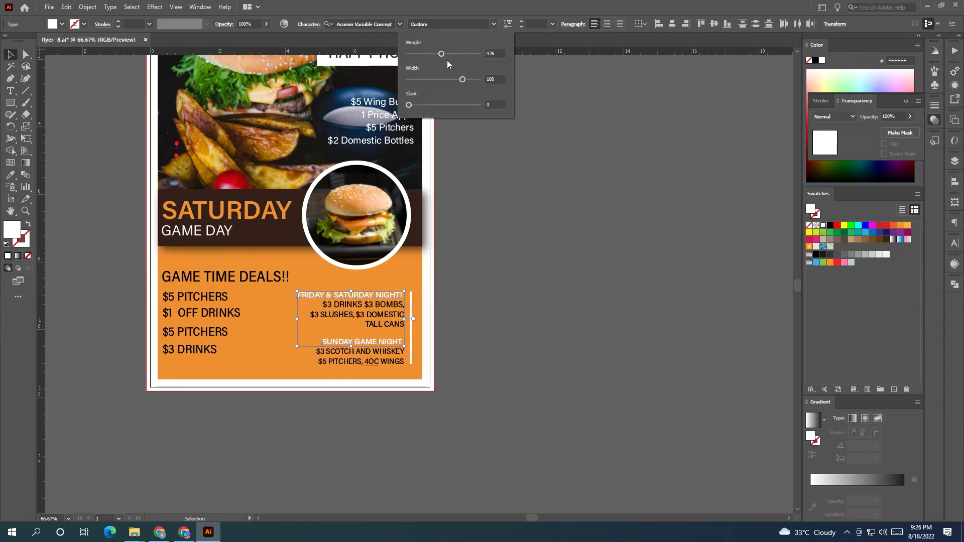
pyautogui.moveTo(469, 80); pyautogui.dragTo(472, 80)
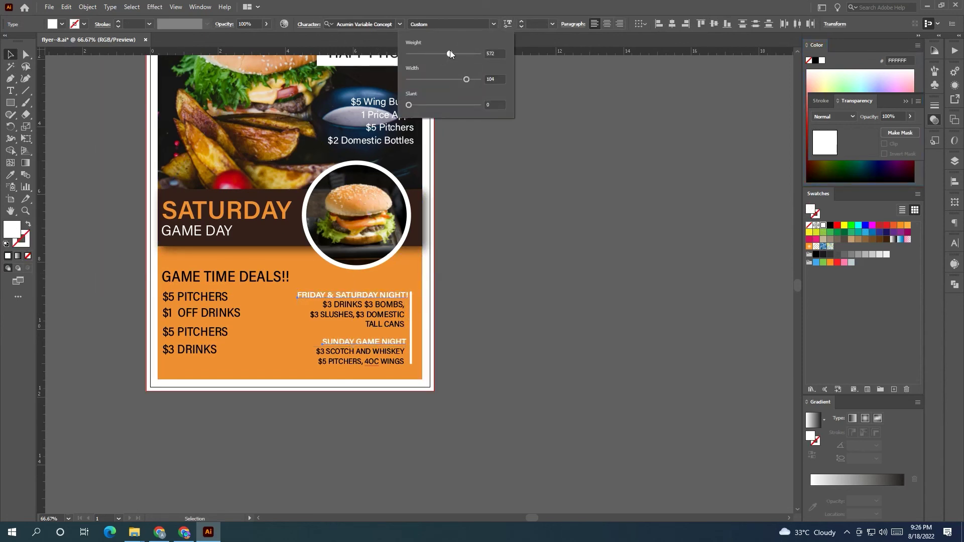
# Step: Nudge the headings text frame left and back right, then deselect it
pyautogui.scroll(1, 474, 295)
pyautogui.moveTo(474, 295); pyautogui.dragTo(478, 268)
pyautogui.press('Escape')
pyautogui.press('Right')
pyautogui.press('Right')
pyautogui.press('Right')
pyautogui.press('Right')
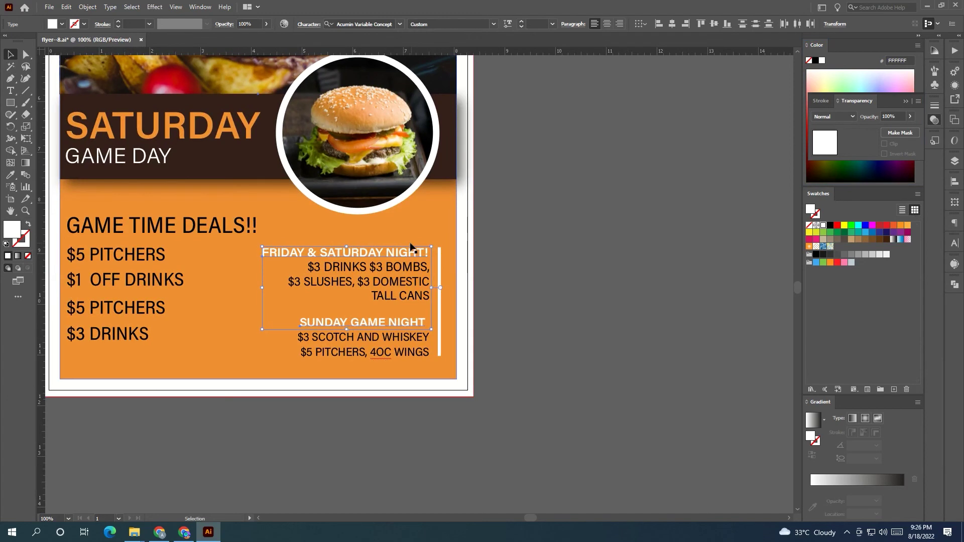
pyautogui.click(414, 355)
# Step: Right-align the middle and bottom specials text frames along their right edges
pyautogui.click(419, 307)
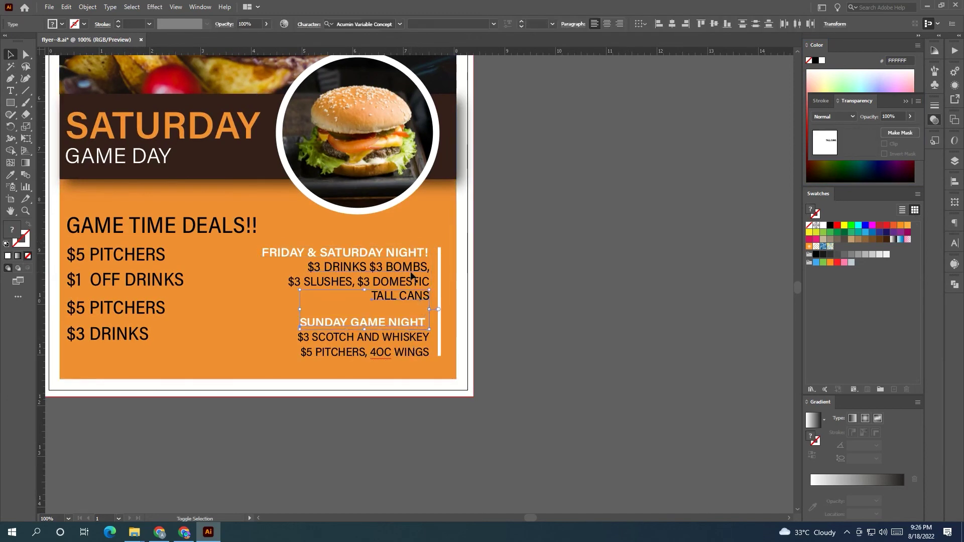
pyautogui.keyDown('shift'); pyautogui.click(420, 355); pyautogui.keyUp('shift')
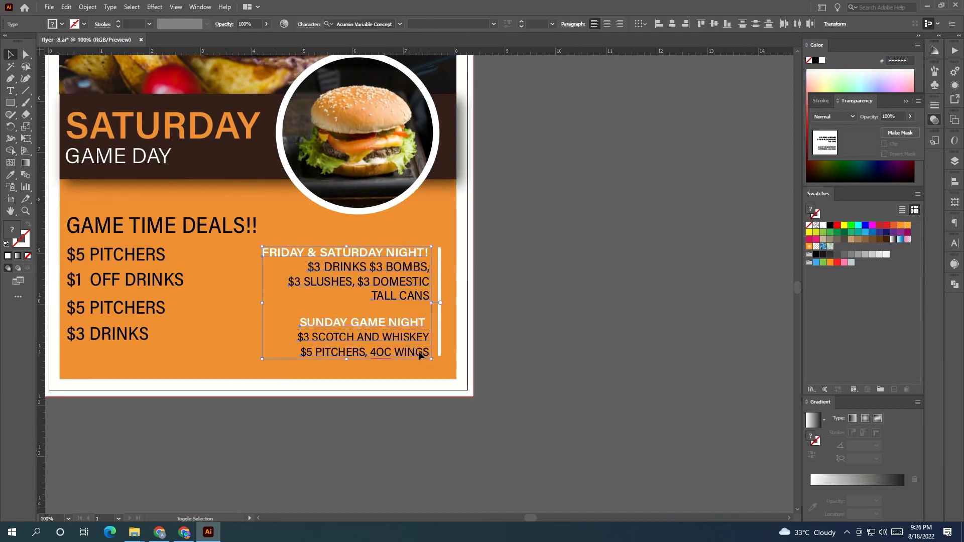
pyautogui.click(686, 24)
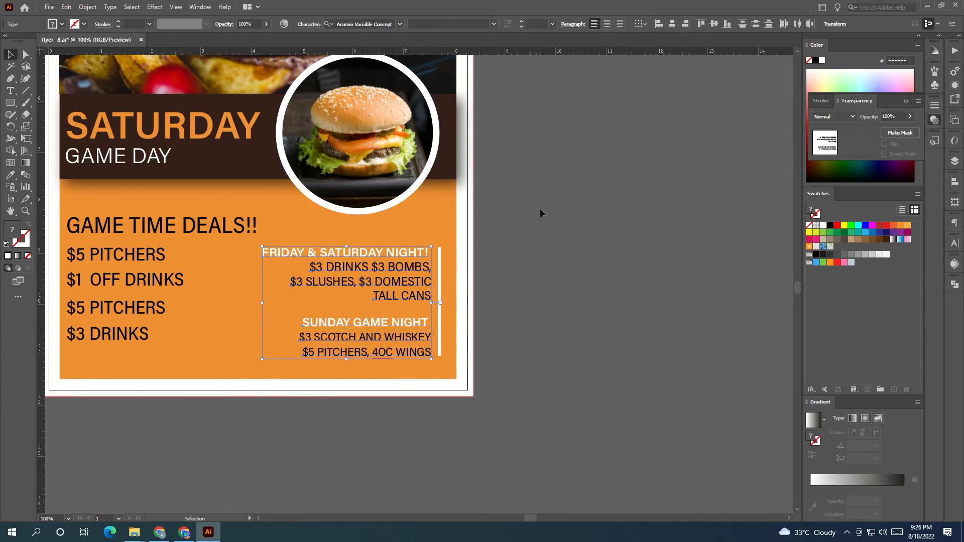
pyautogui.click(646, 279)
# Step: Recolour the GAME TIME DEALS!! heading white using the white swatch, then deselect and recentre
pyautogui.scroll(-1, 623, 258)
pyautogui.moveTo(623, 258); pyautogui.dragTo(506, 311)
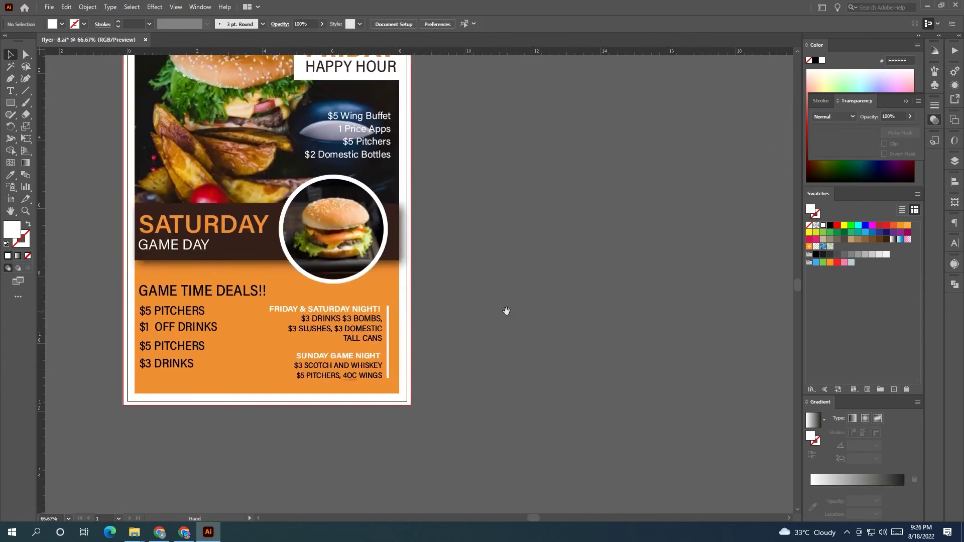
pyautogui.click(221, 296)
pyautogui.click(10, 176)
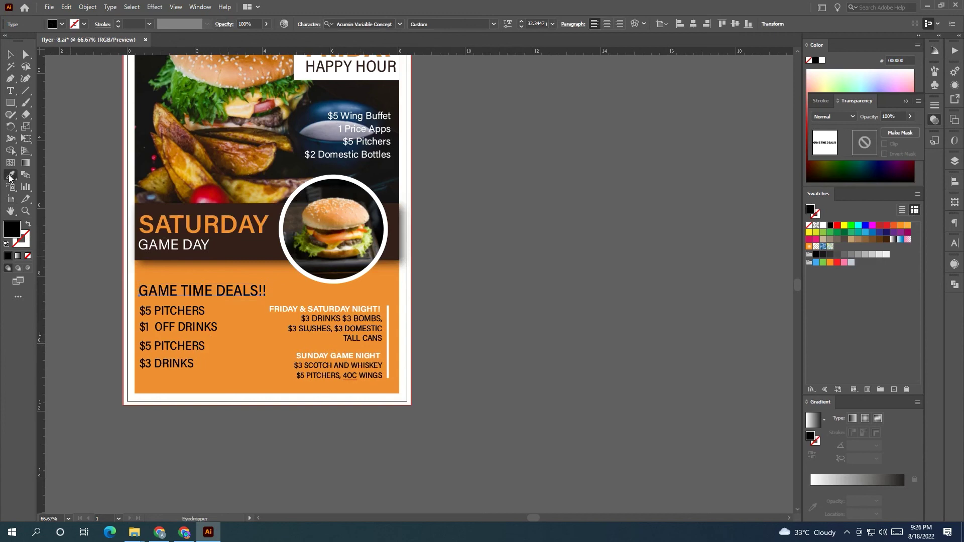
pyautogui.click(248, 237)
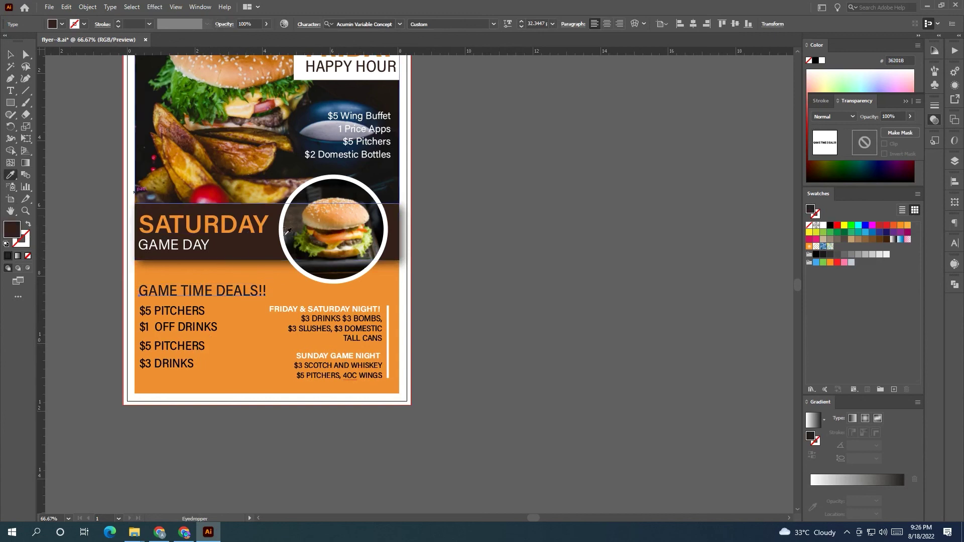
pyautogui.click(823, 225)
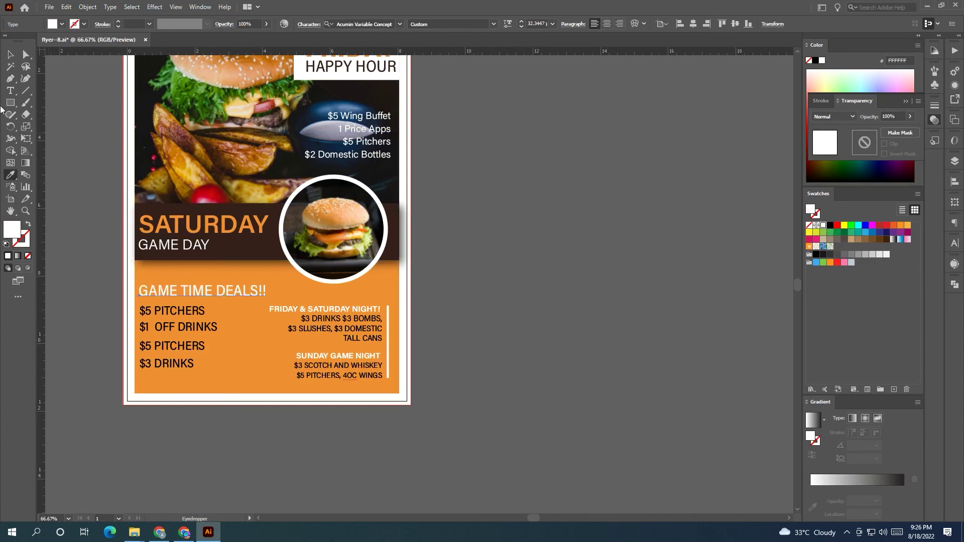
pyautogui.click(9, 54)
pyautogui.click(550, 228)
pyautogui.moveTo(549, 228); pyautogui.dragTo(534, 237)
pyautogui.moveTo(538, 236); pyautogui.dragTo(553, 230)
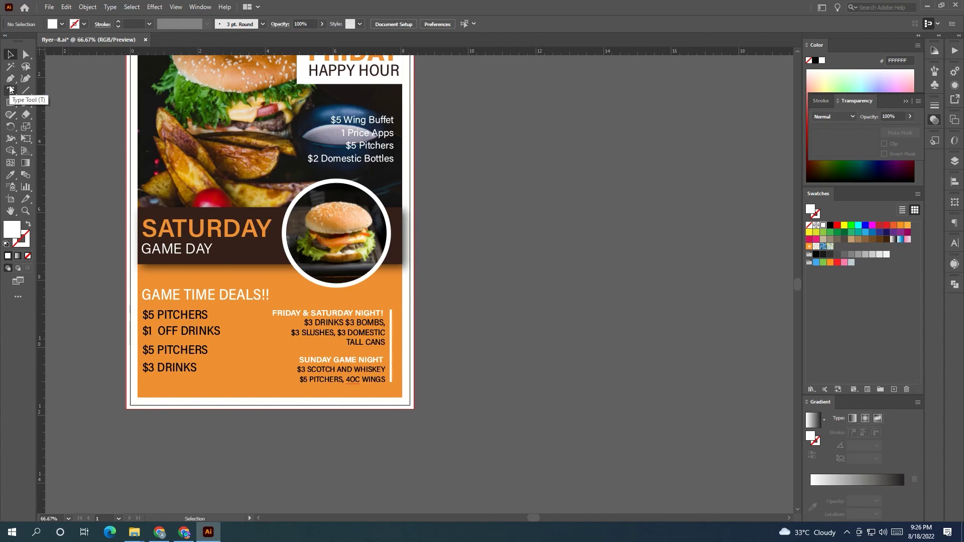
# Step: Move a vertical guide to HAPPY's left edge and stretch HAPPY HOUR to 2.89 in wide
pyautogui.scroll(-1, 110, 191)
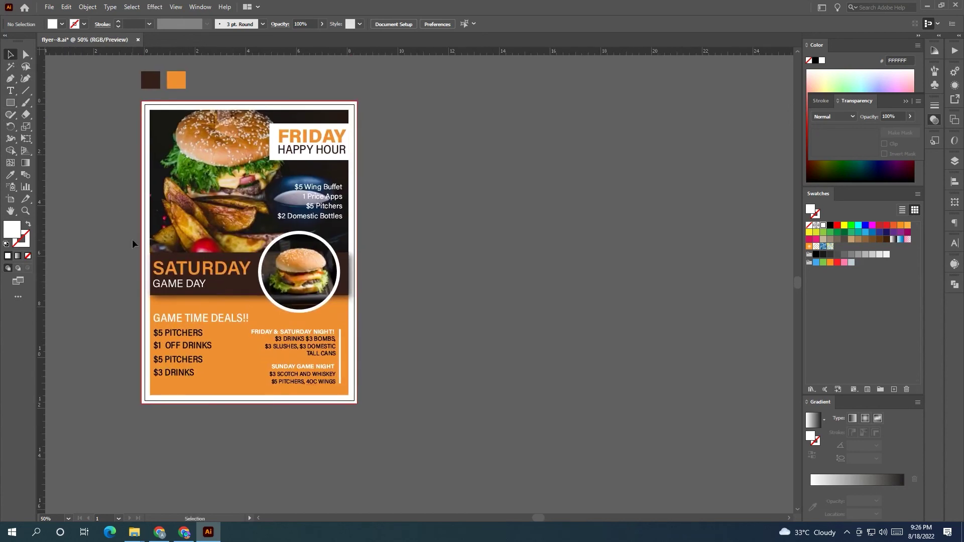
pyautogui.scroll(2, 292, 130)
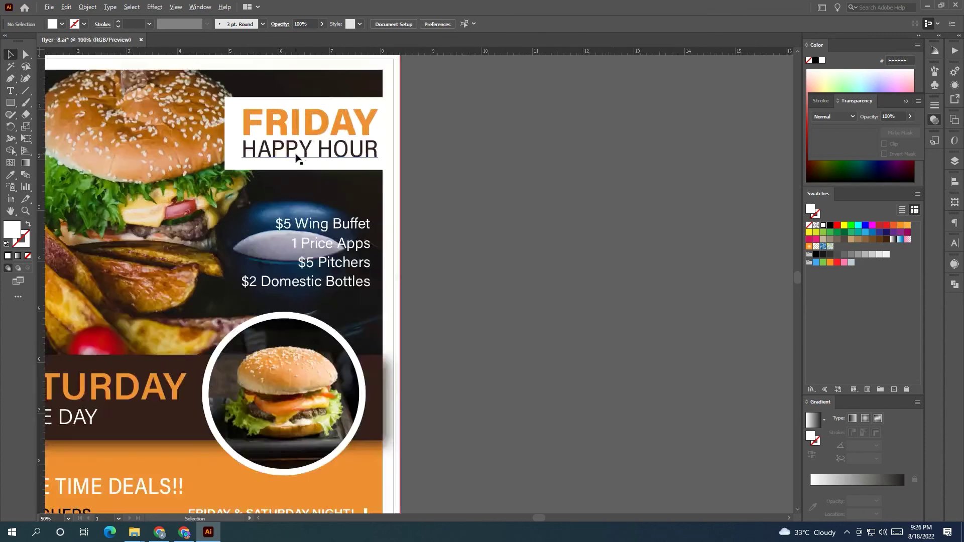
pyautogui.scroll(1, 291, 130)
pyautogui.moveTo(427, 201); pyautogui.dragTo(217, 190)
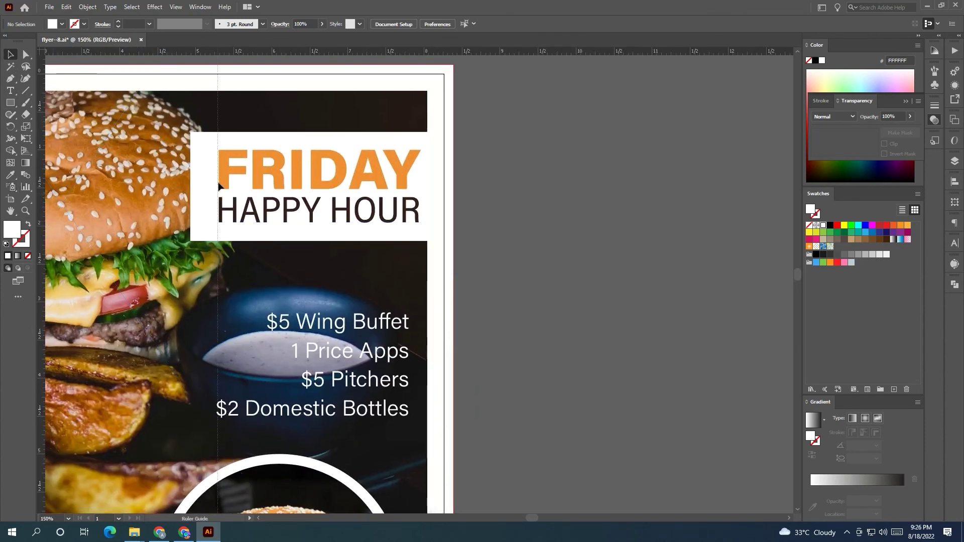
pyautogui.scroll(2, 218, 190)
pyautogui.scroll(3, 218, 191)
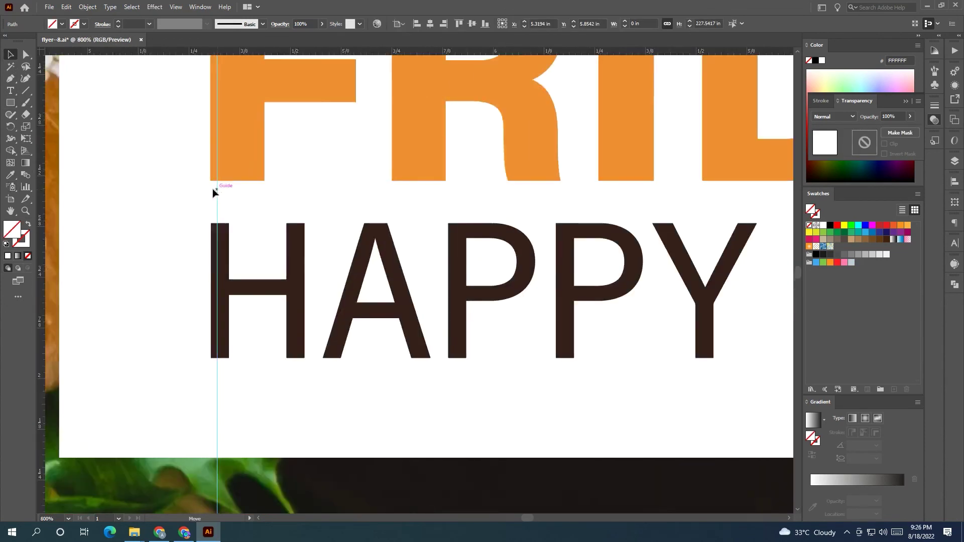
pyautogui.click(224, 243)
pyautogui.scroll(-2, 236, 243)
pyautogui.moveTo(247, 242)
pyautogui.mouseDown()
pyautogui.moveTo(95, 229)
pyautogui.moveTo(396, 251)
pyautogui.moveTo(399, 262)
pyautogui.mouseUp()
pyautogui.scroll(1, 397, 254)
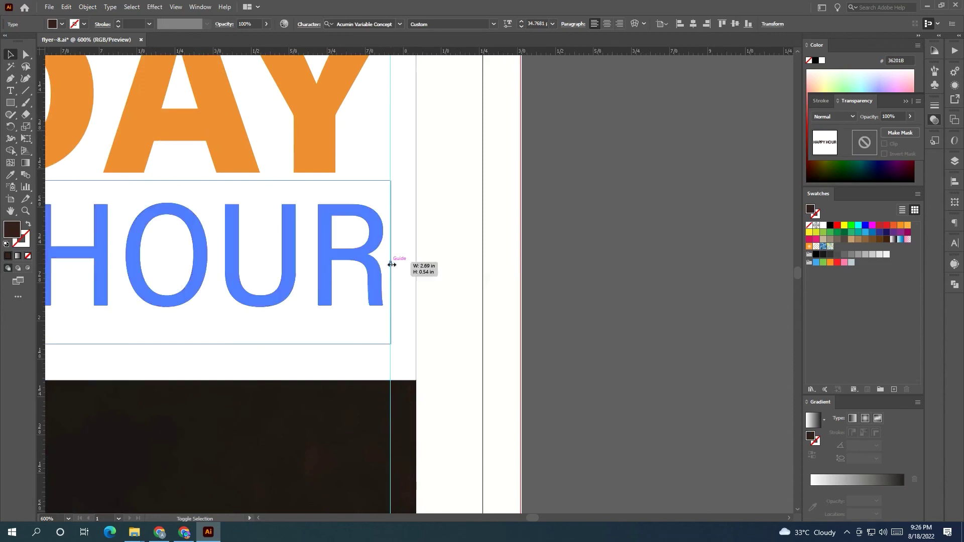
pyautogui.click(578, 268)
pyautogui.scroll(-5, 578, 268)
# Step: Delete the brown and orange swatch squares above the artboard and recentre the flyer
pyautogui.scroll(-3, 567, 301)
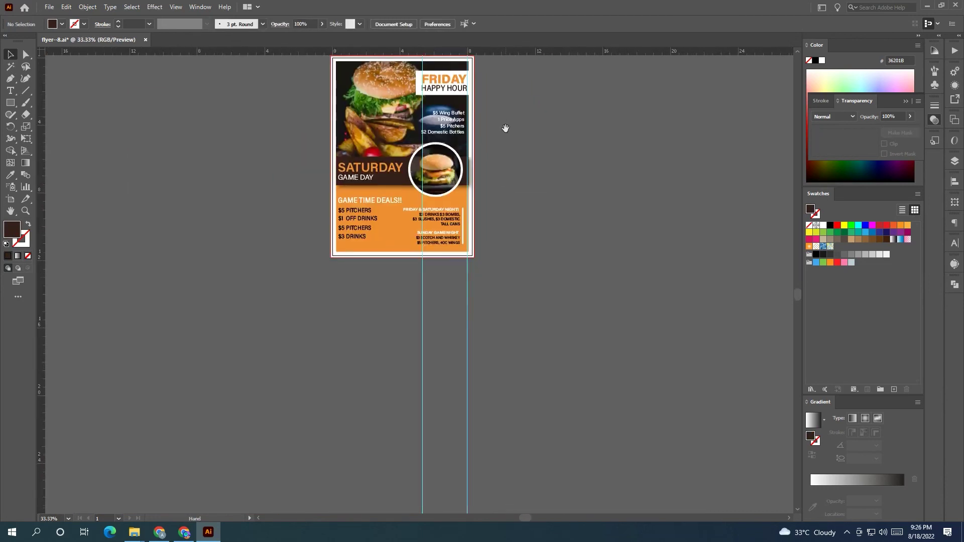
pyautogui.scroll(2, 501, 243)
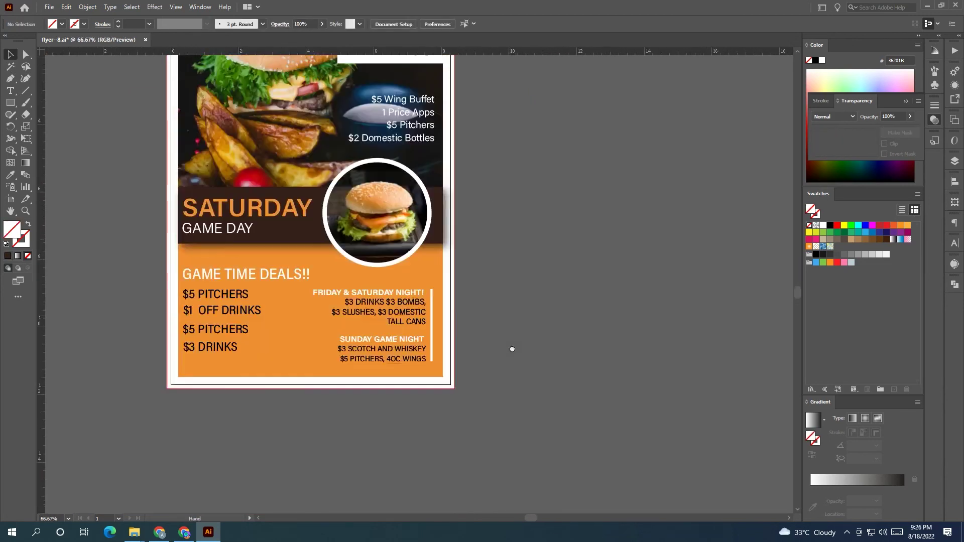
pyautogui.scroll(3, 485, 366)
pyautogui.scroll(-1, 465, 331)
pyautogui.moveTo(465, 331); pyautogui.dragTo(433, 317)
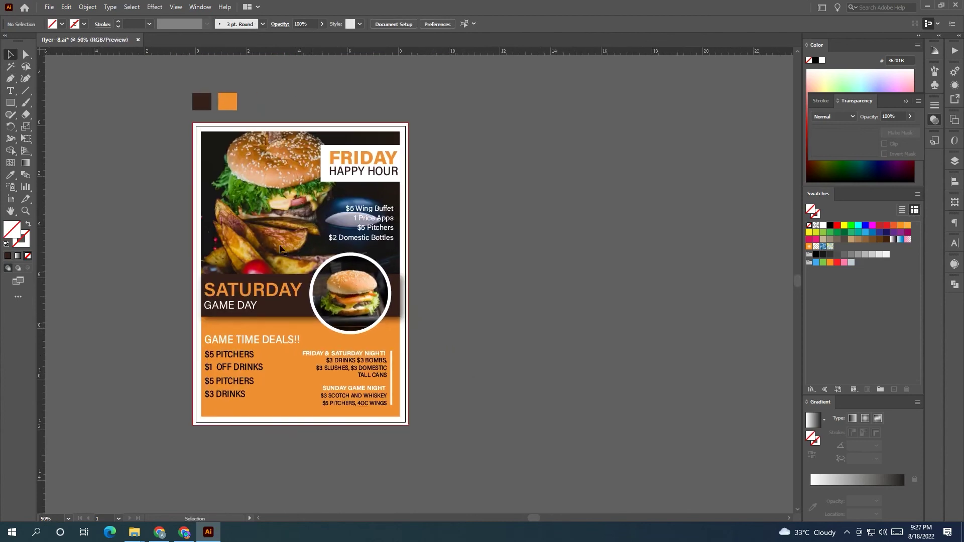
pyautogui.hotkey('ctrl', 'z')
pyautogui.moveTo(441, 215); pyautogui.dragTo(393, 189)
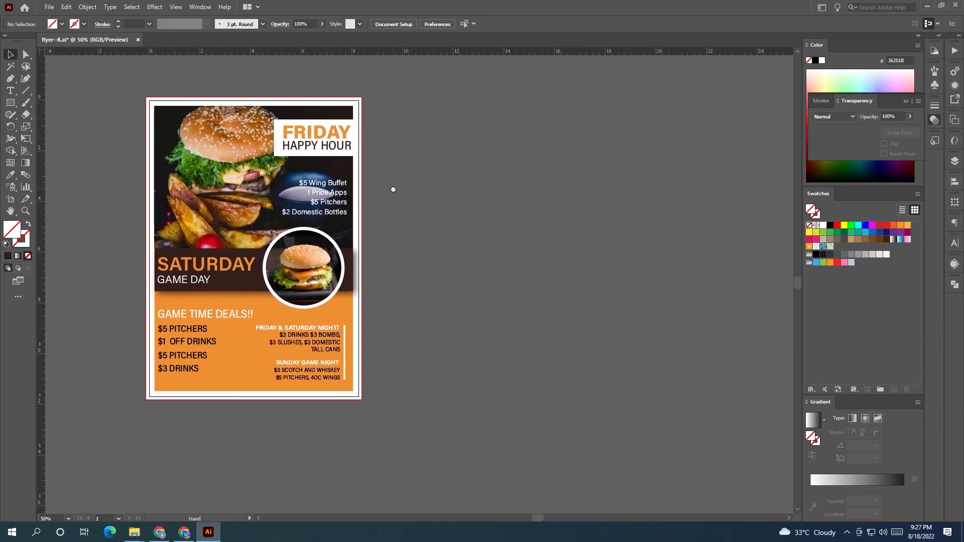